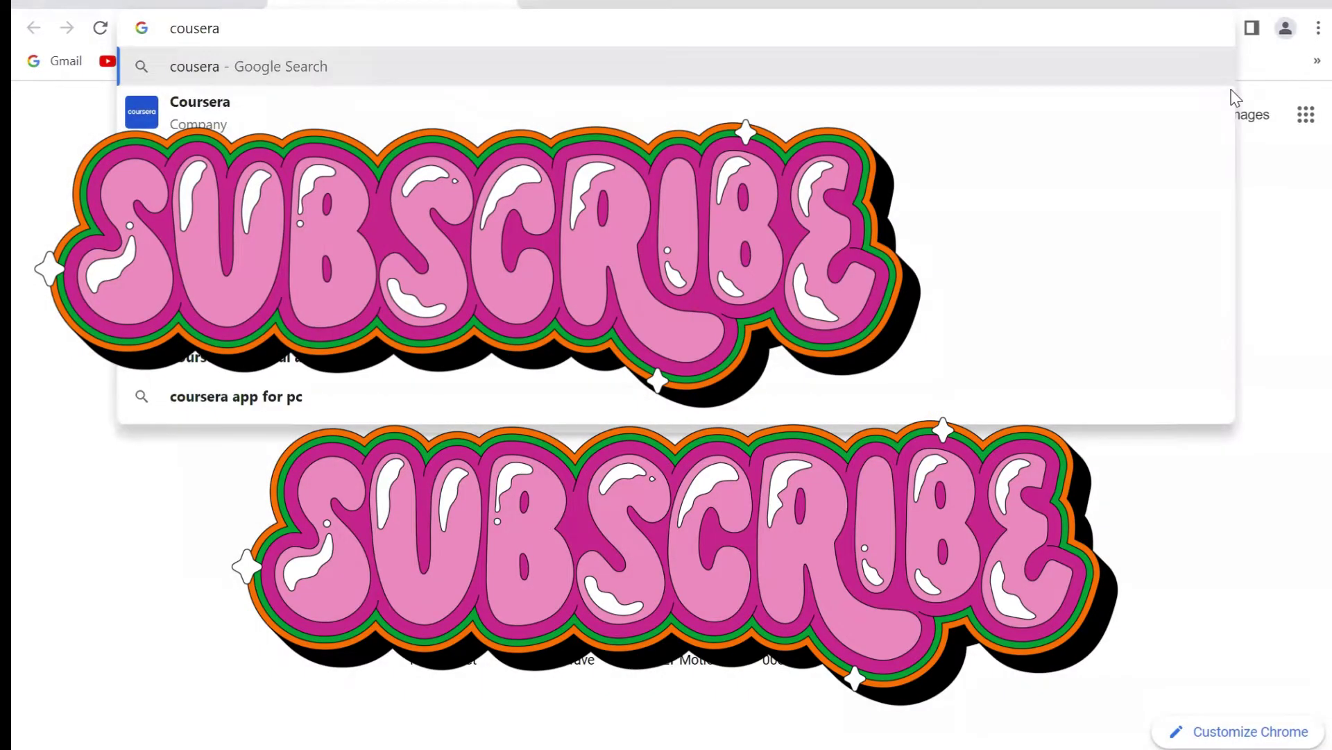
- Scroll the Google results for 'cousera' down to the official coursera.org listing
scroll(420, 302, "down", 5)
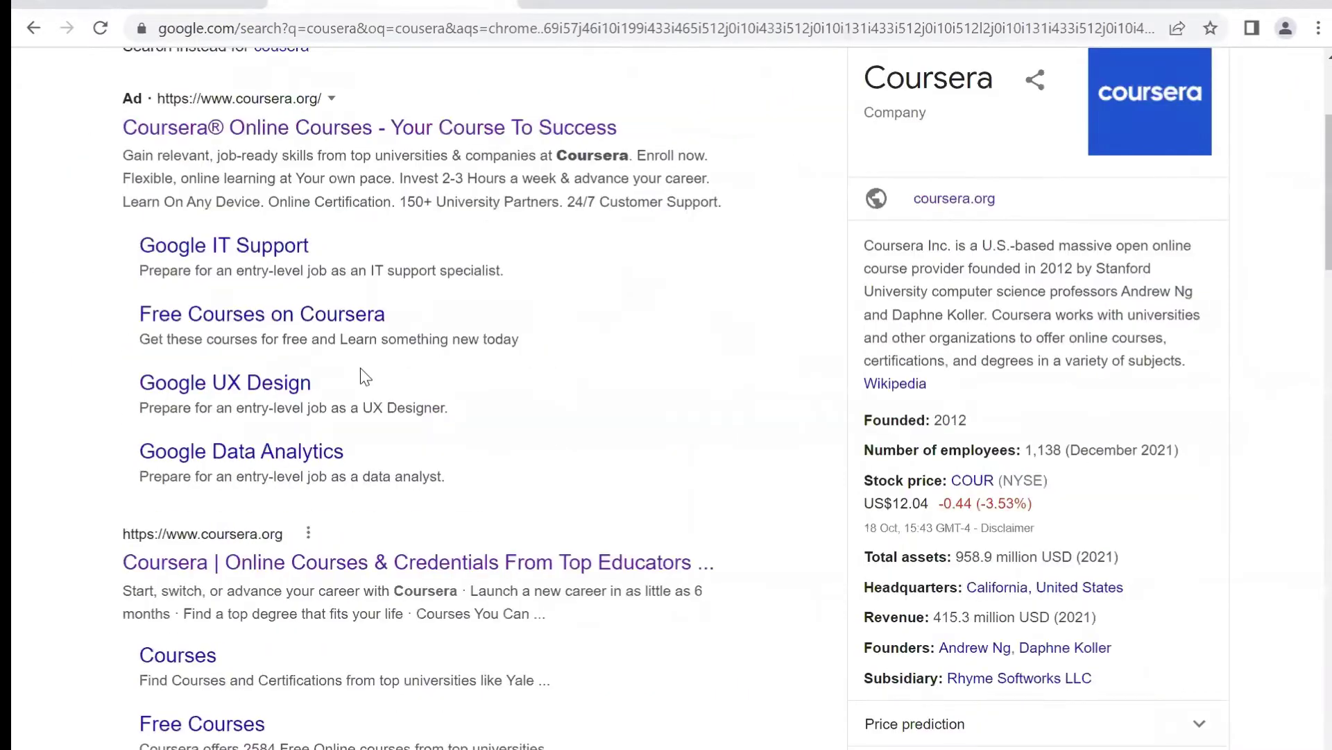
scroll(375, 519, "down", 1)
- Open the Coursera homepage, scroll to the certificates and dismiss the Google sign-in prompt
left_click(429, 491)
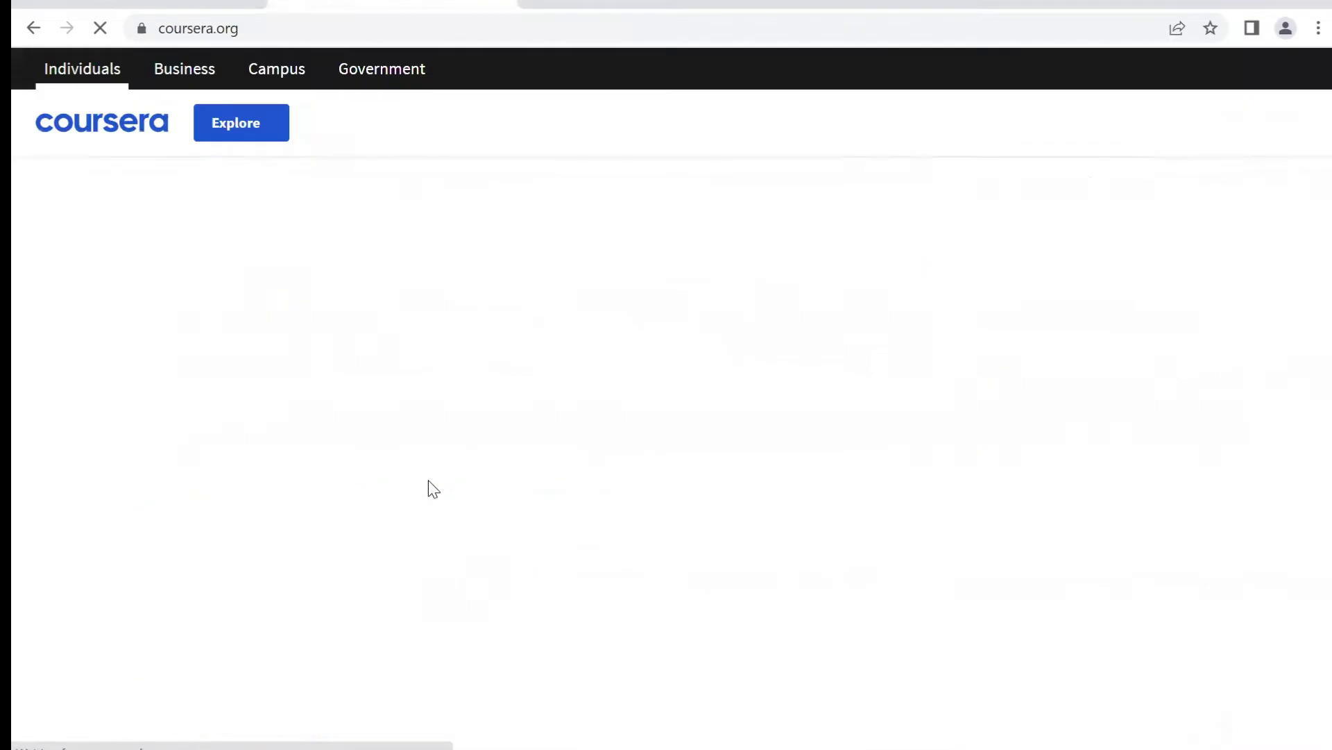
scroll(433, 489, "down", 3)
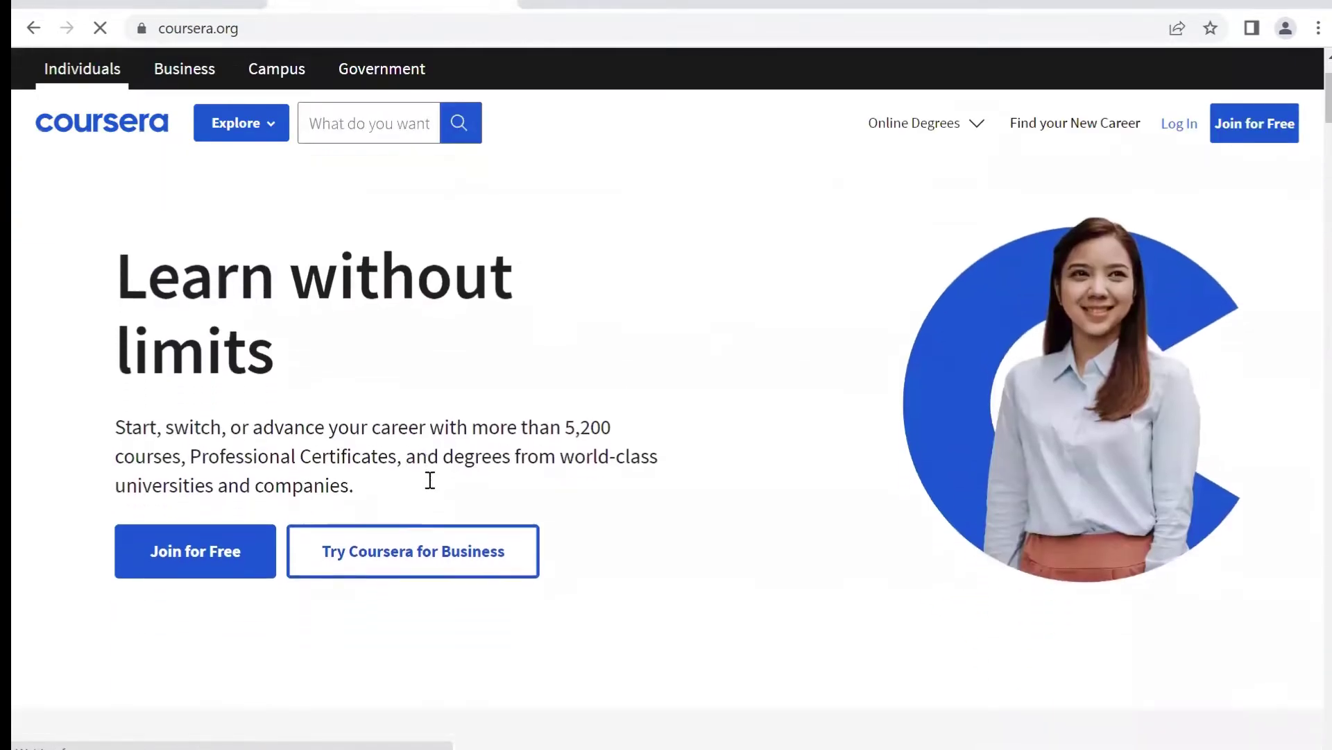
scroll(479, 628, "down", 5)
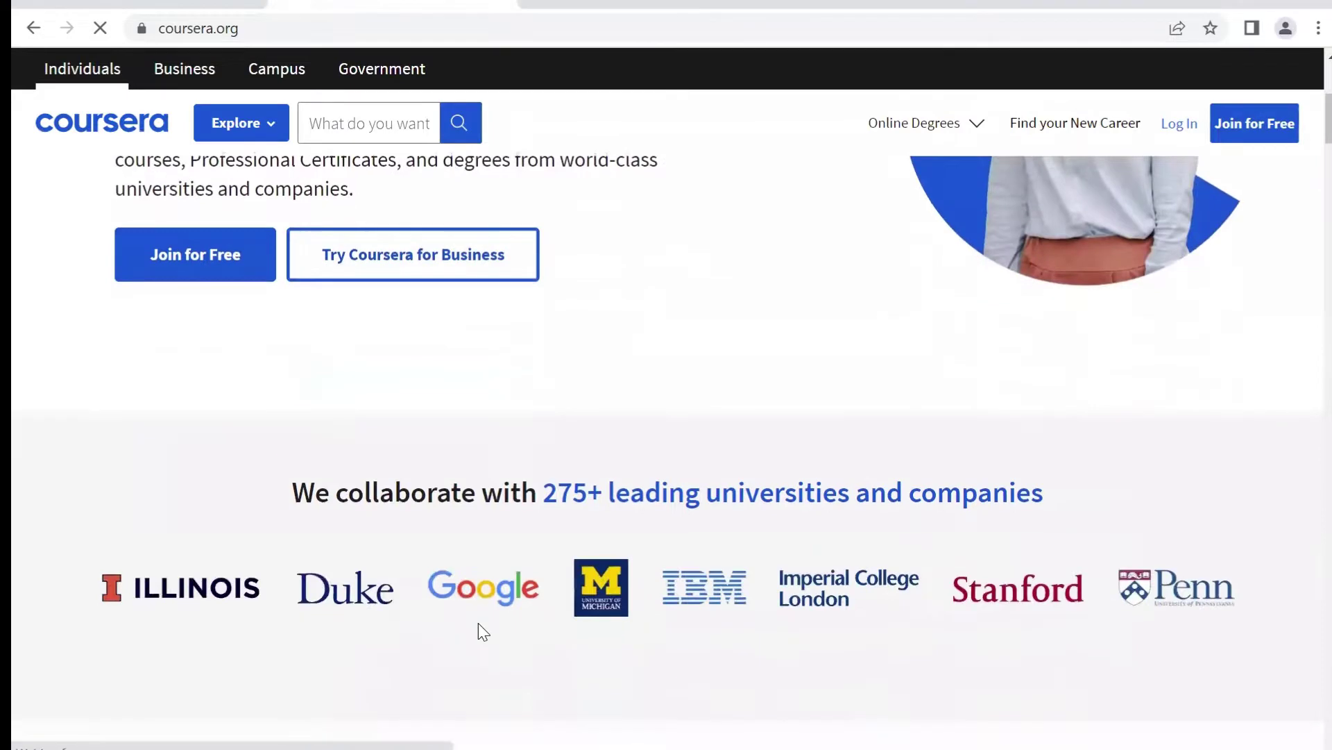
scroll(497, 583, "down", 3)
scroll(497, 580, "down", 4)
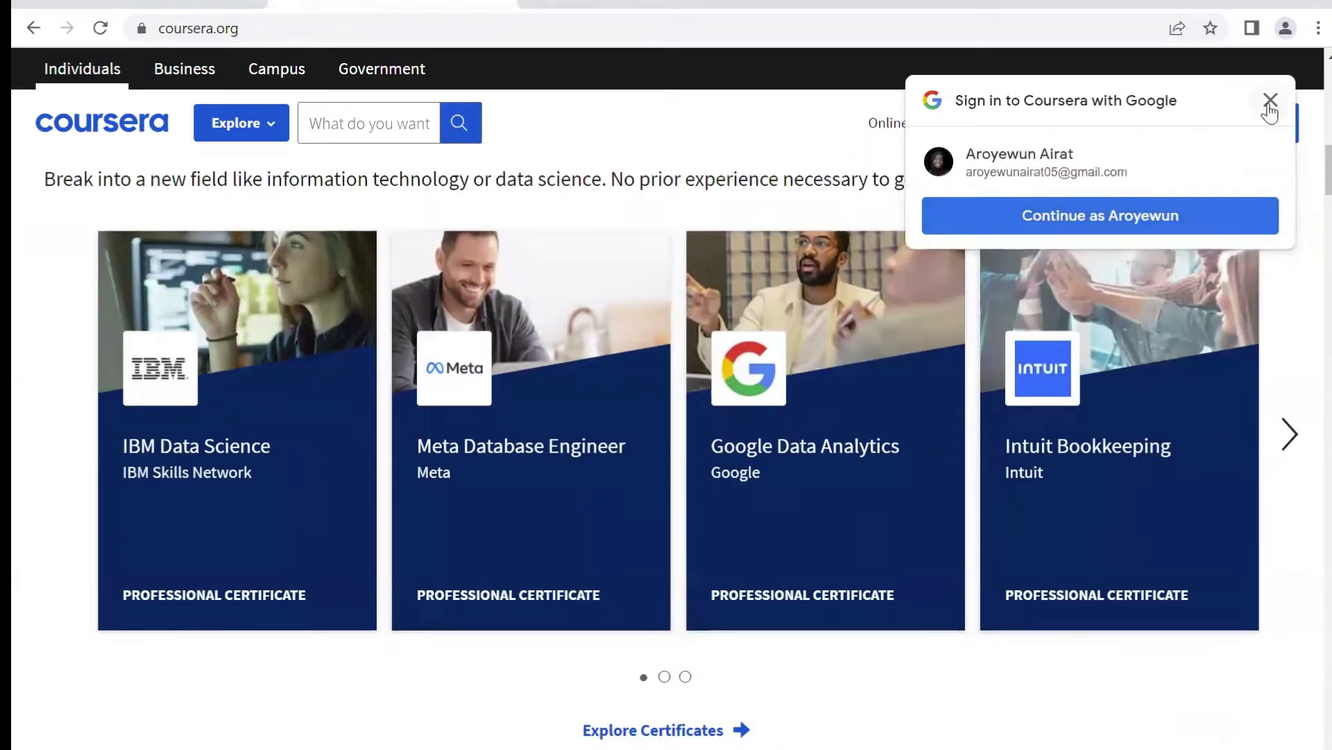
left_click(1270, 102)
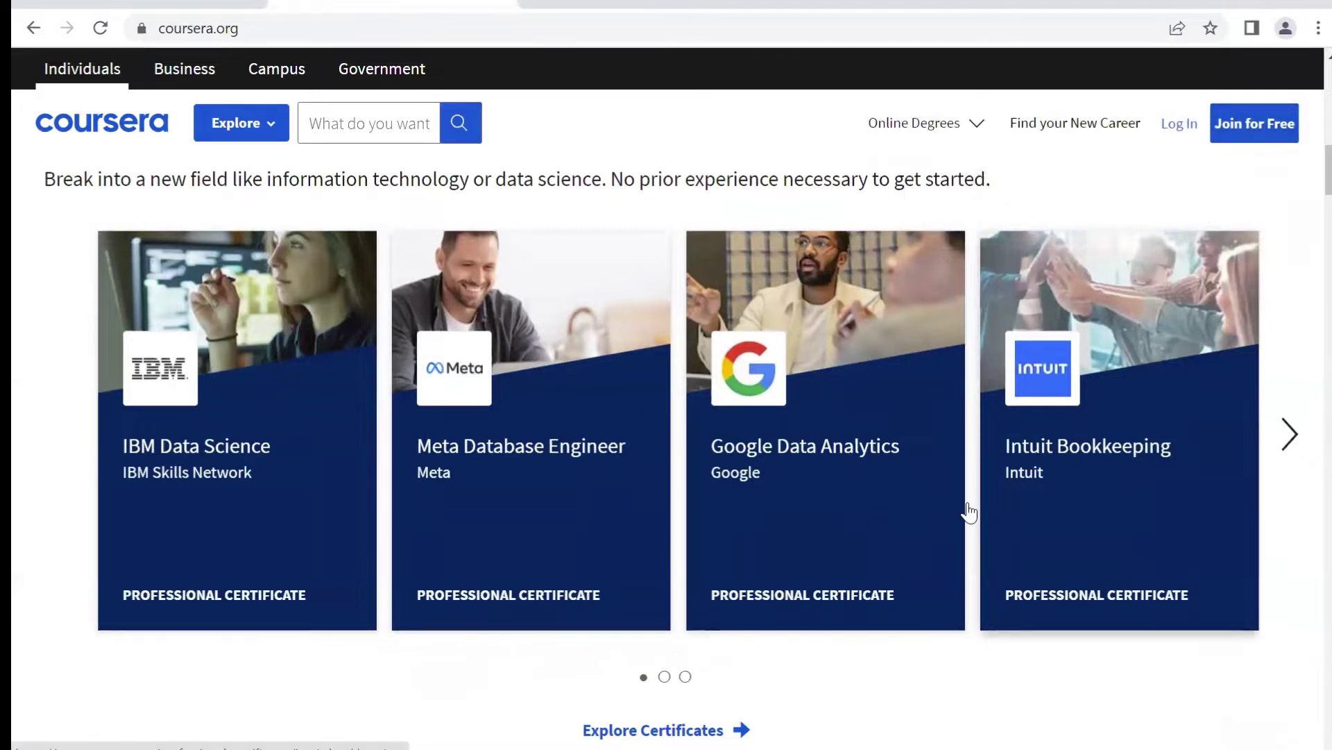
- Browse the certificate carousel back and forth, then open the Google Data Analytics certificate
left_click(1291, 435)
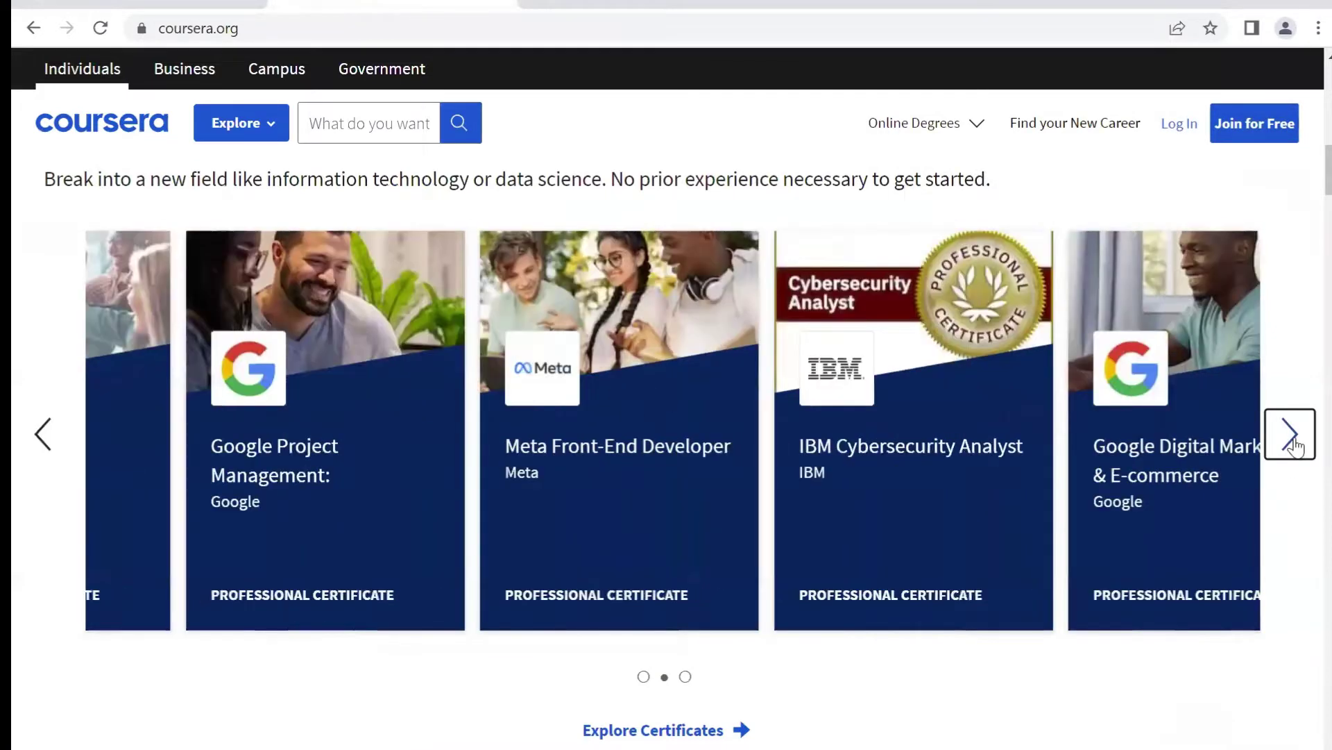
left_click(1292, 438)
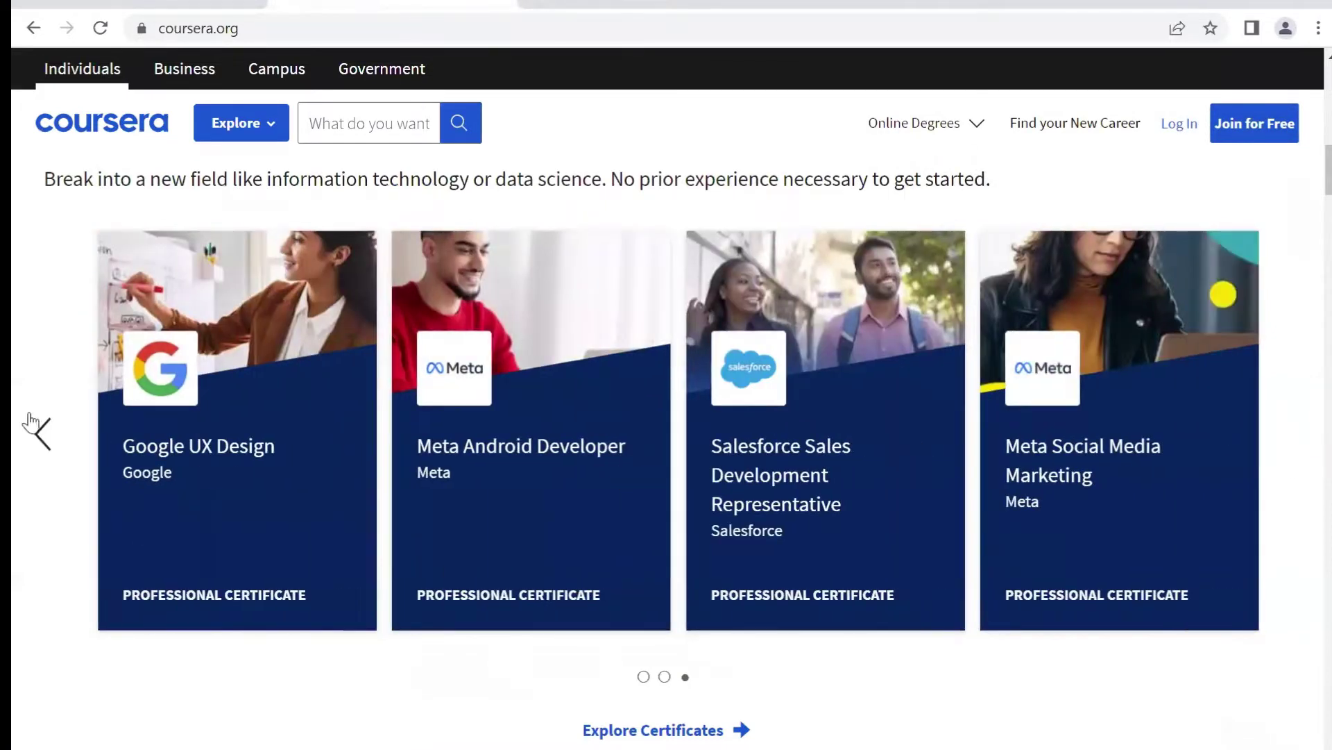
left_click(43, 452)
left_click(43, 447)
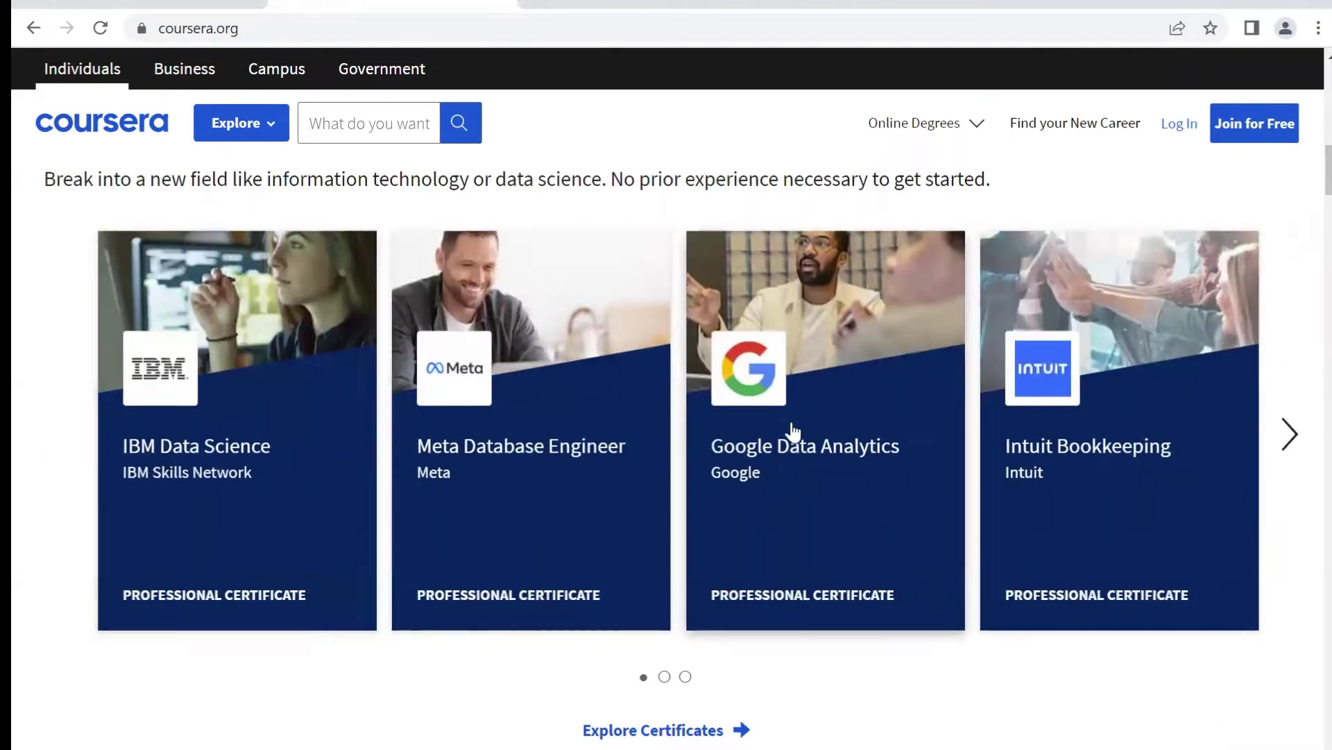
left_click(781, 445)
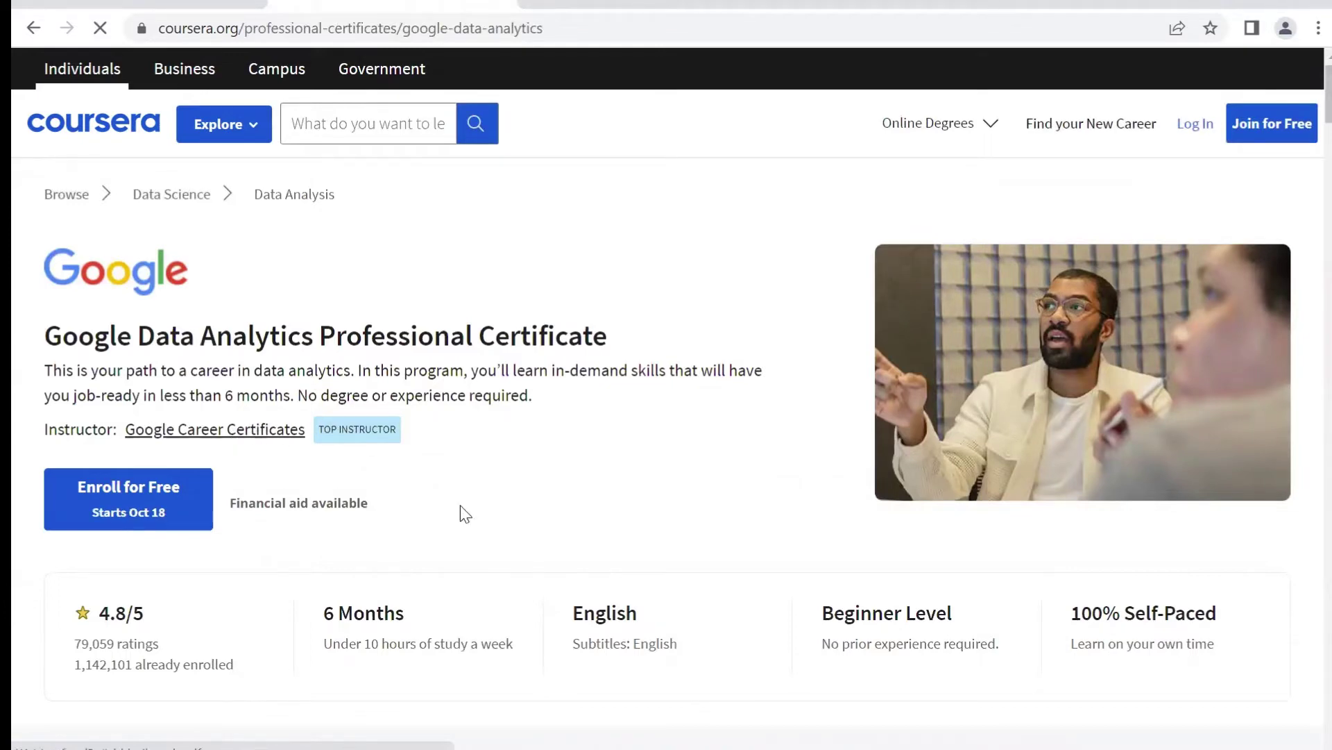
scroll(463, 511, "down", 2)
scroll(464, 513, "down", 5)
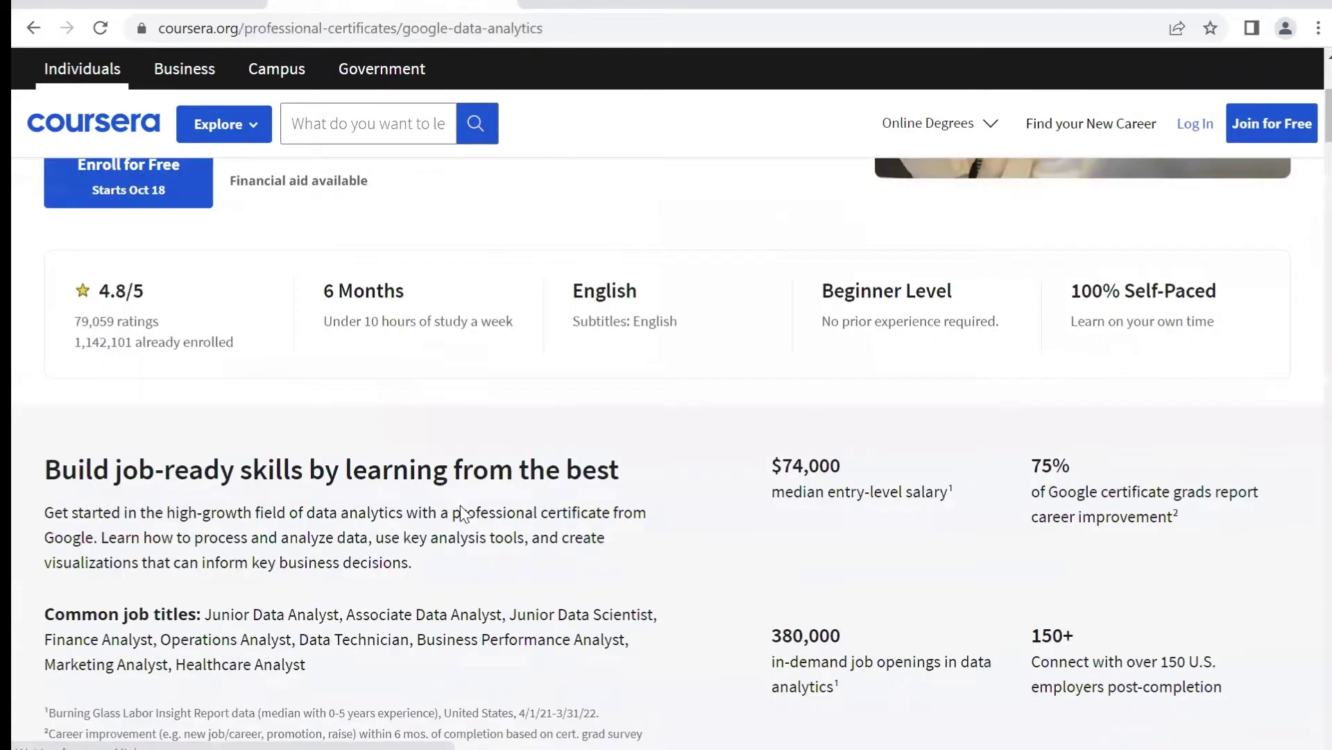
scroll(464, 513, "down", 2)
scroll(463, 513, "down", 8)
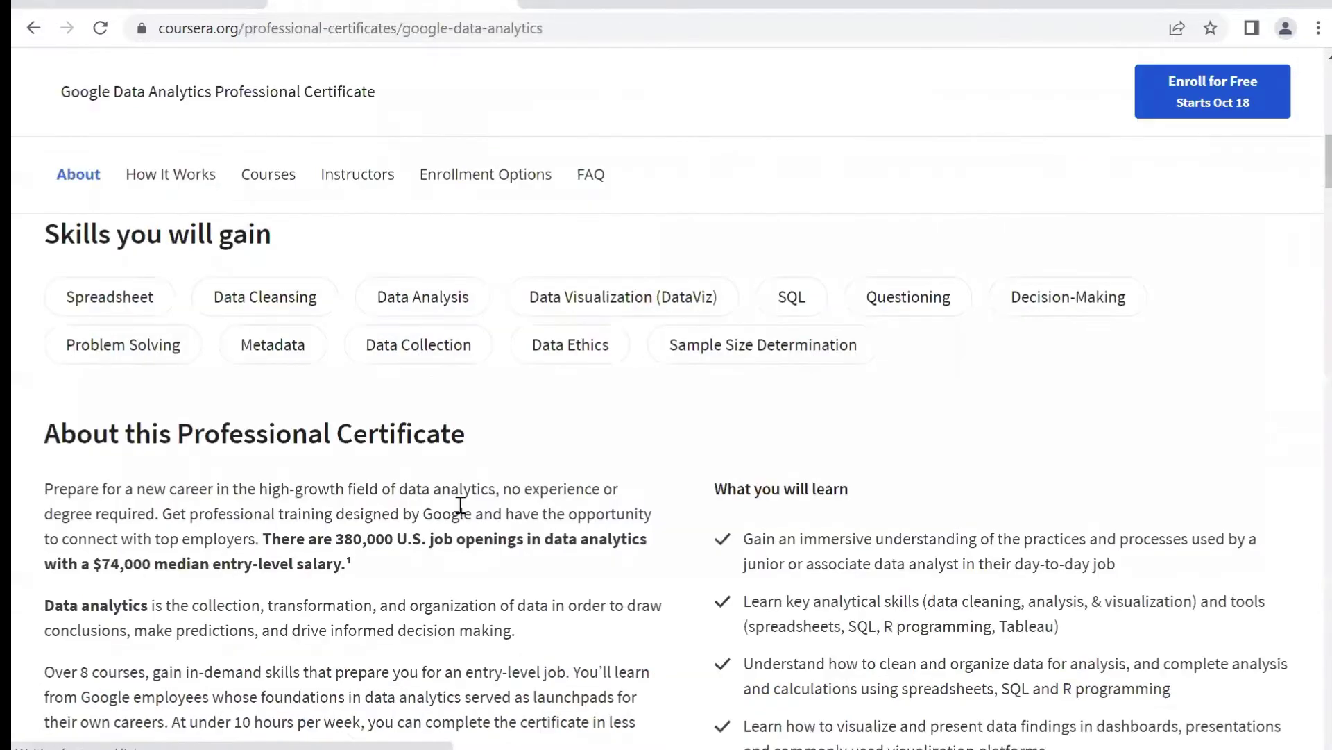
scroll(459, 564, "up", 4)
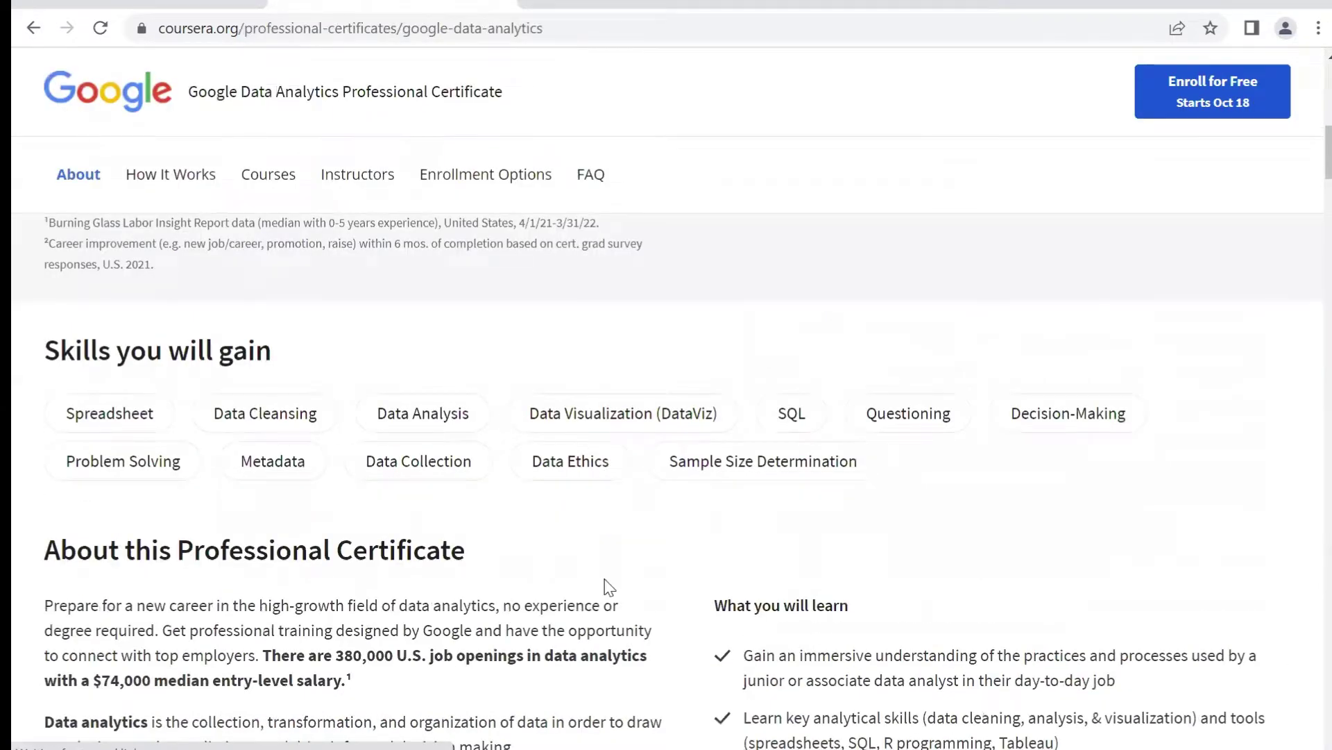
scroll(604, 586, "down", 2)
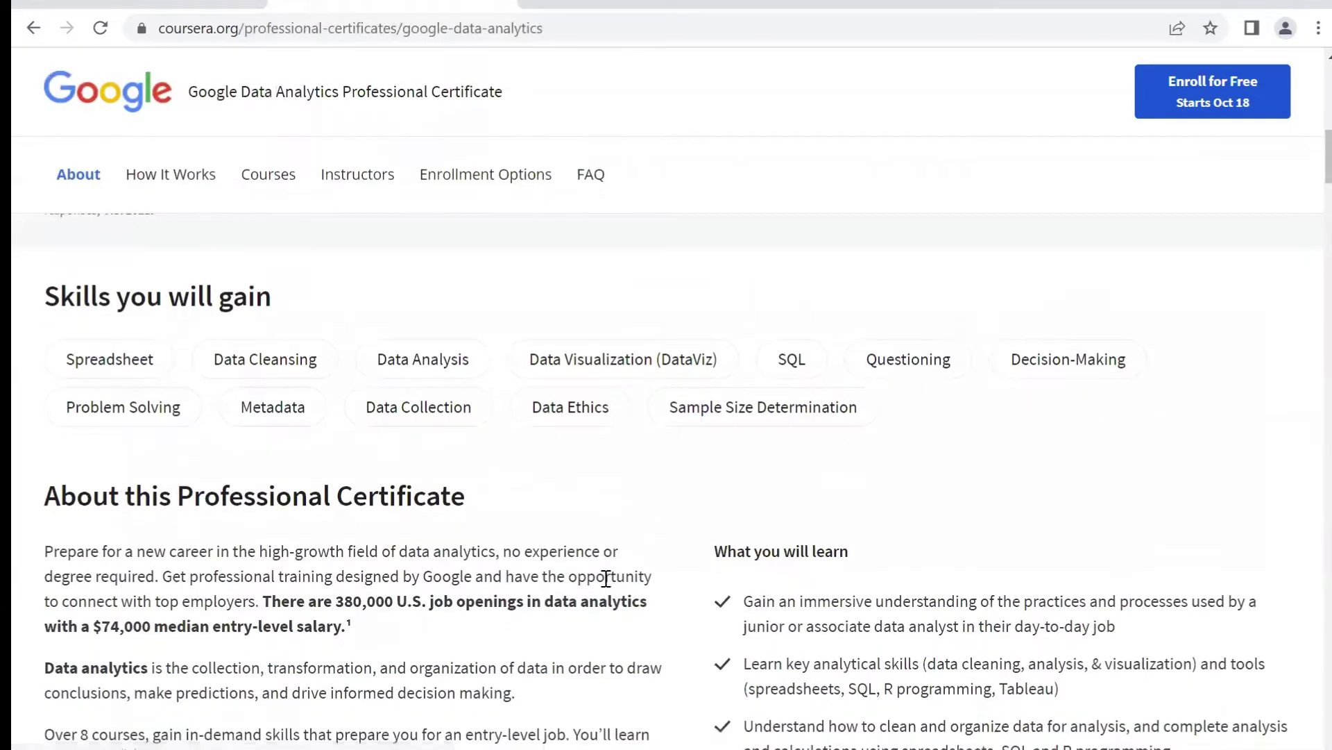
scroll(606, 578, "down", 15)
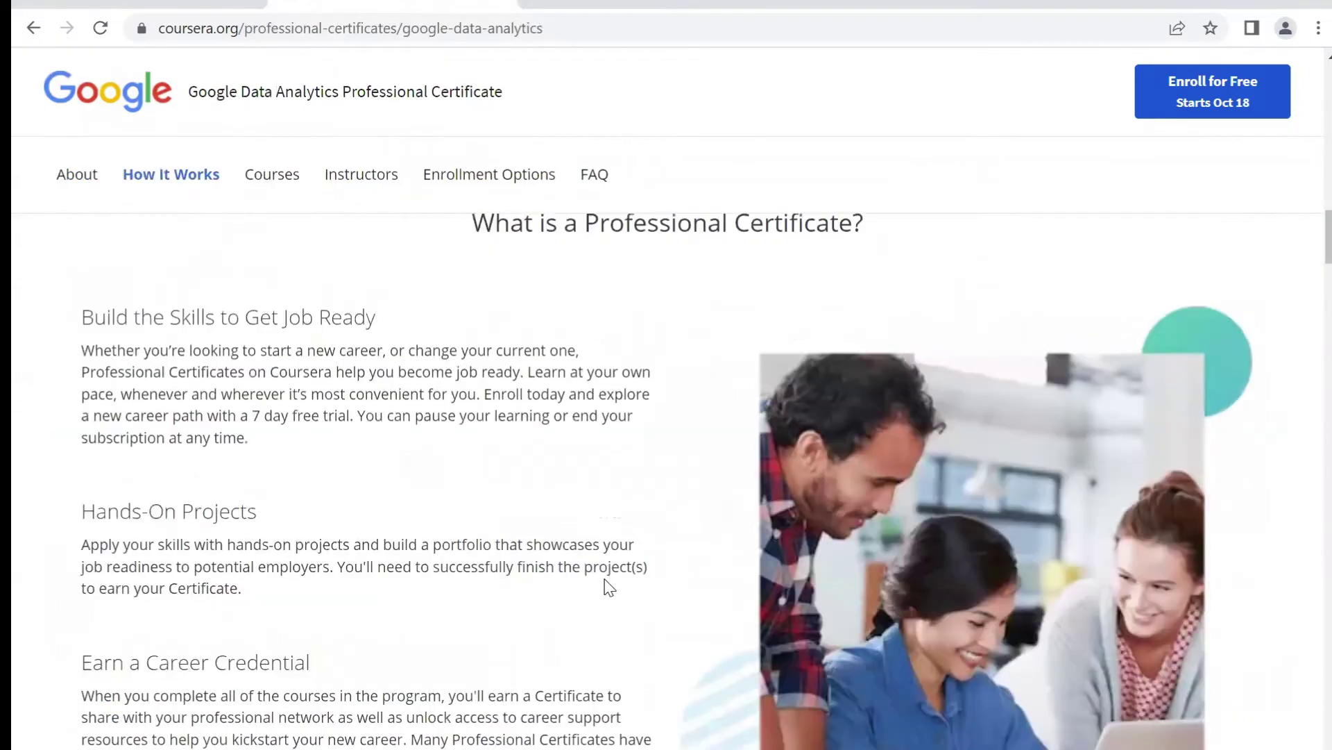
scroll(609, 587, "down", 15)
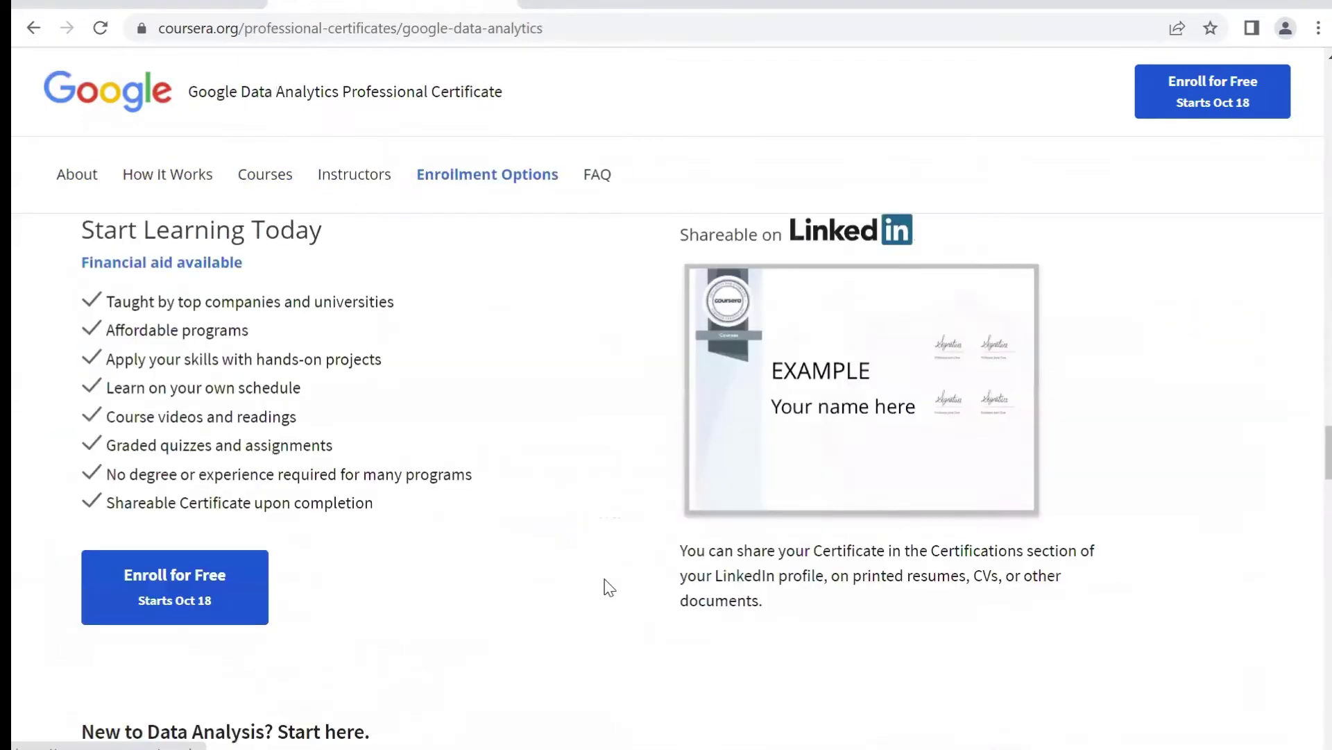
scroll(609, 586, "down", 13)
scroll(606, 579, "up", 20)
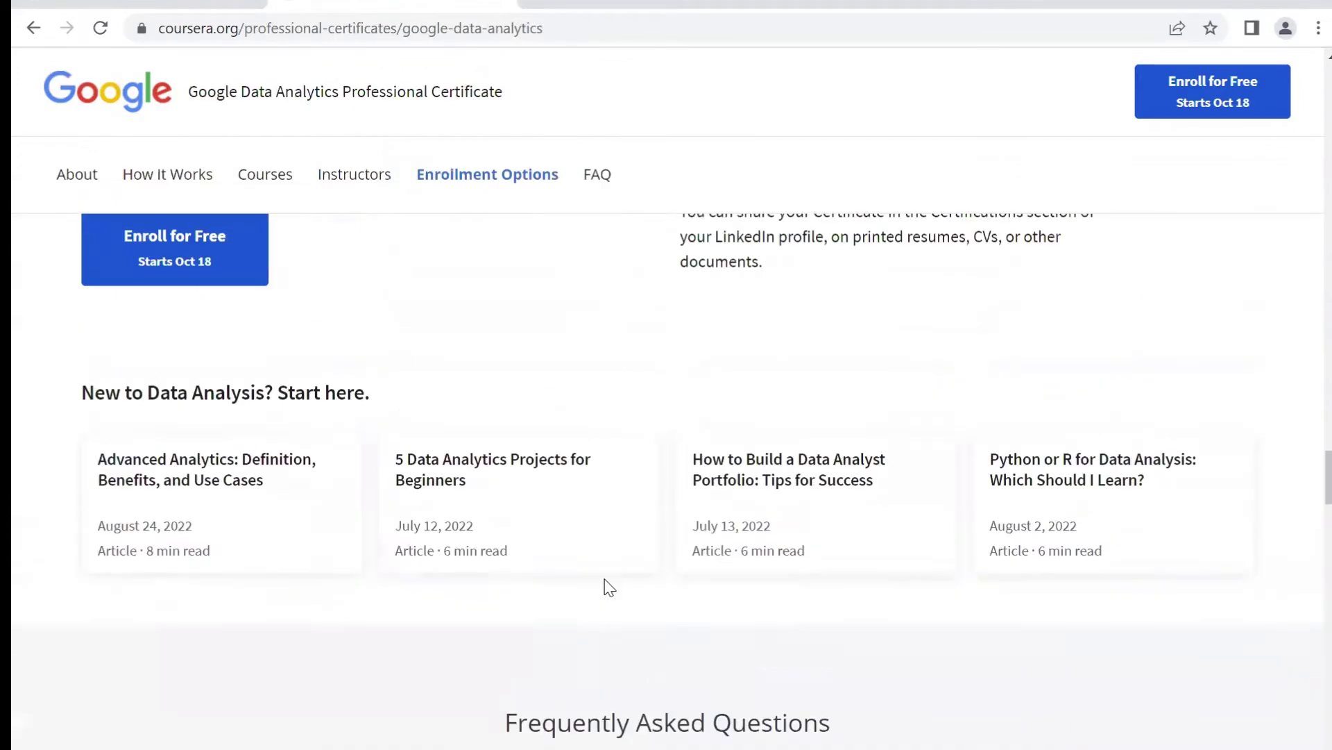
scroll(606, 578, "up", 20)
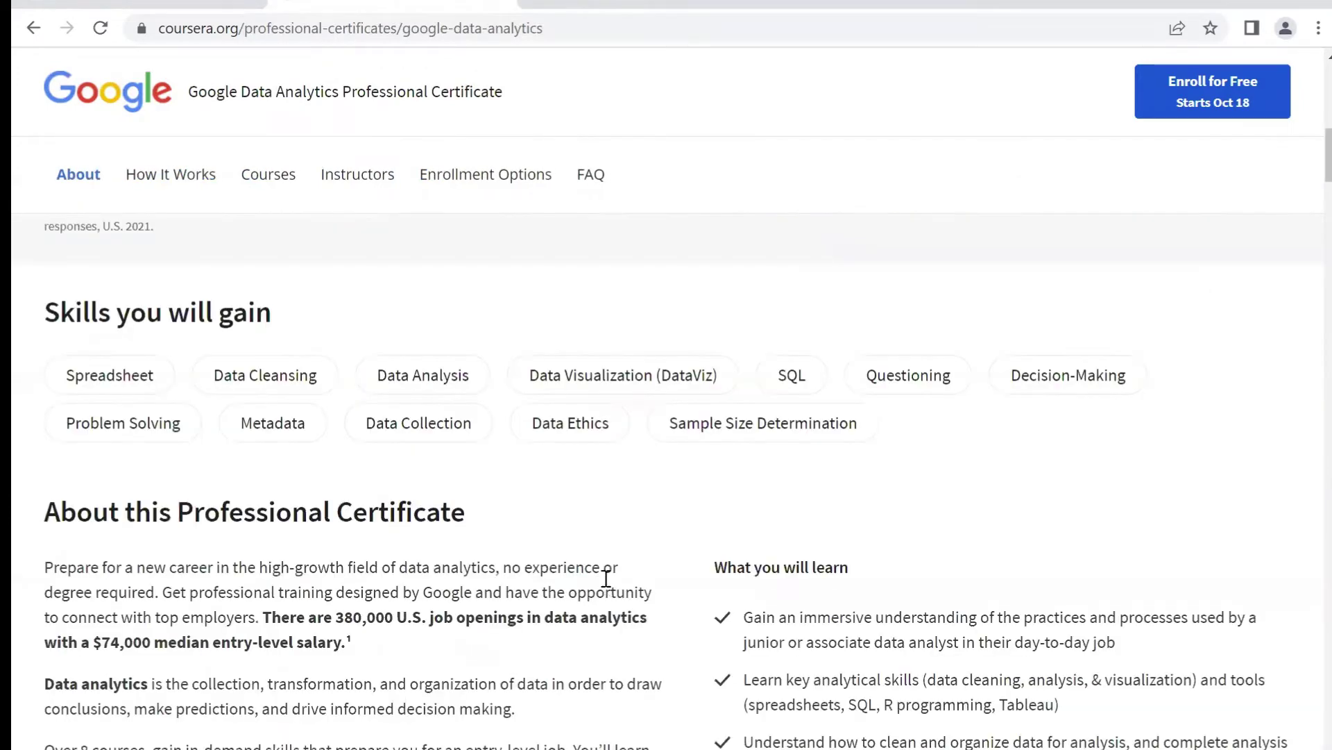
scroll(606, 578, "up", 6)
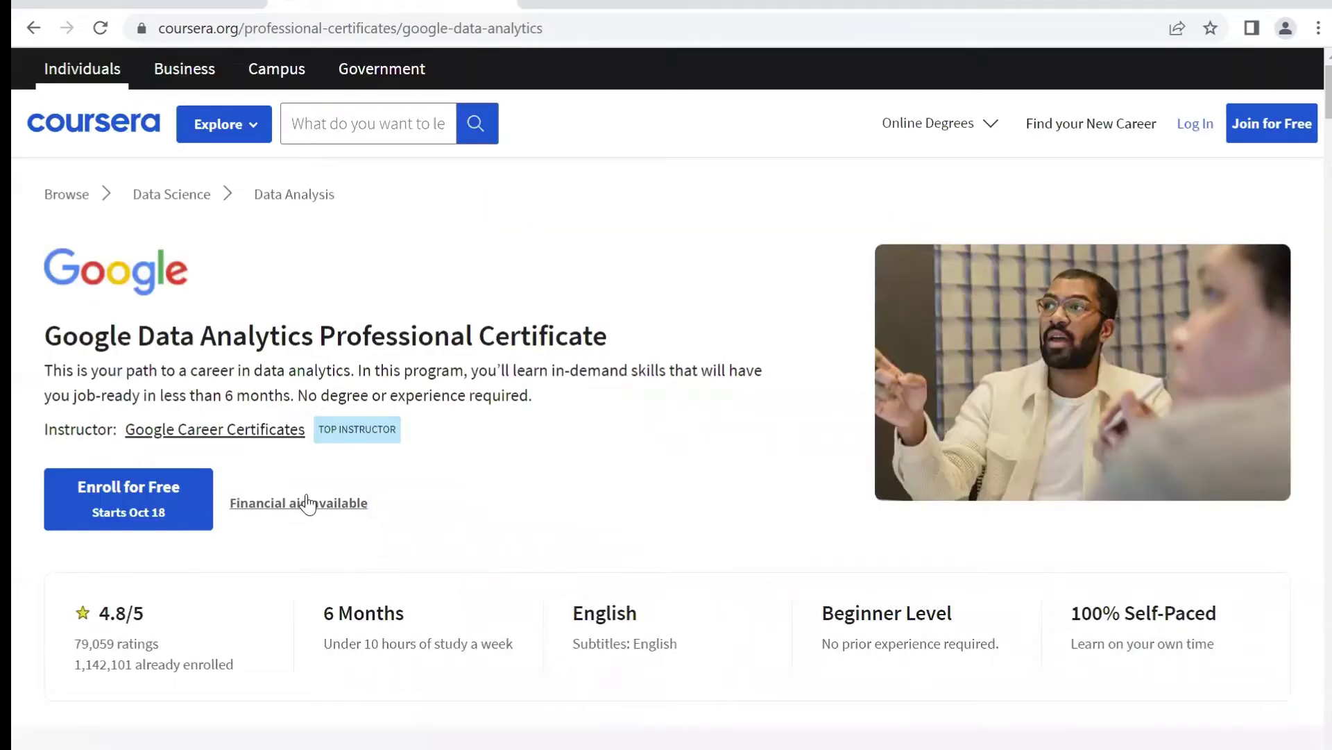
left_click(308, 503)
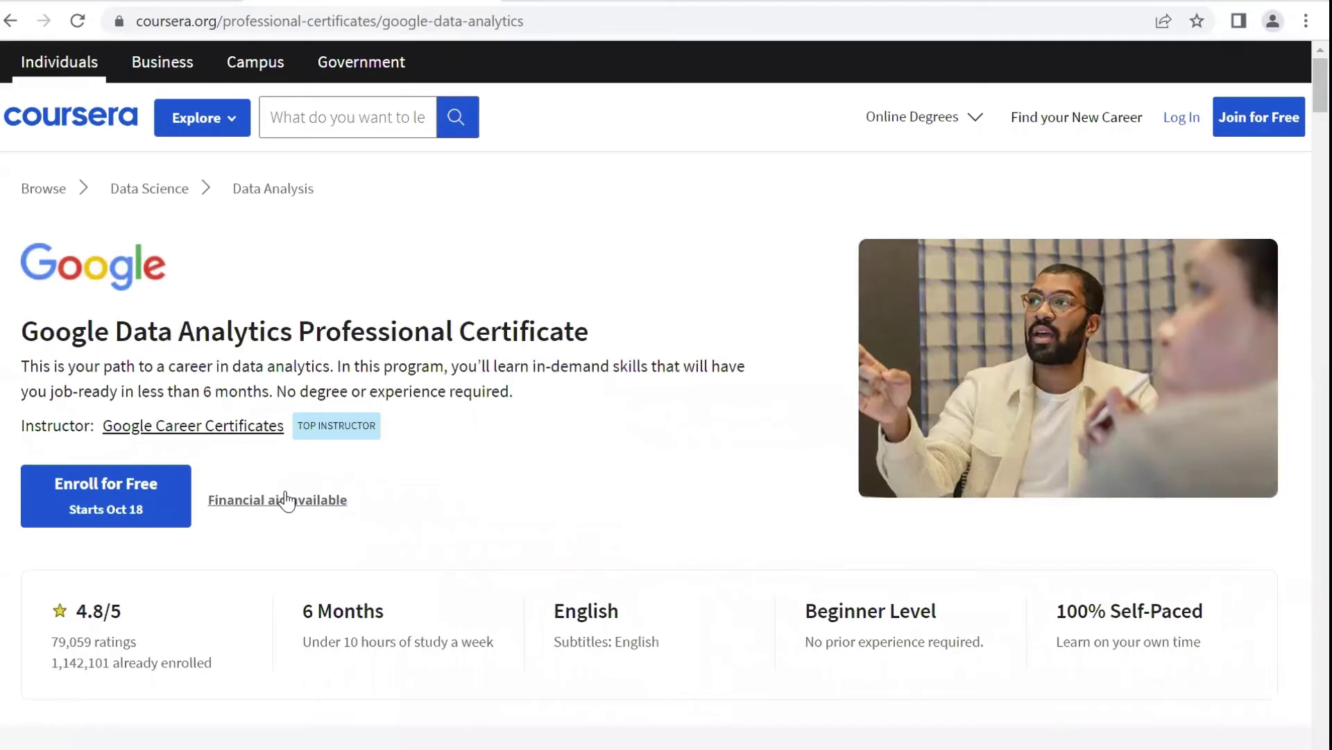
- Sign up for a new Coursera account with email and password via the financial aid prompt
left_click(286, 500)
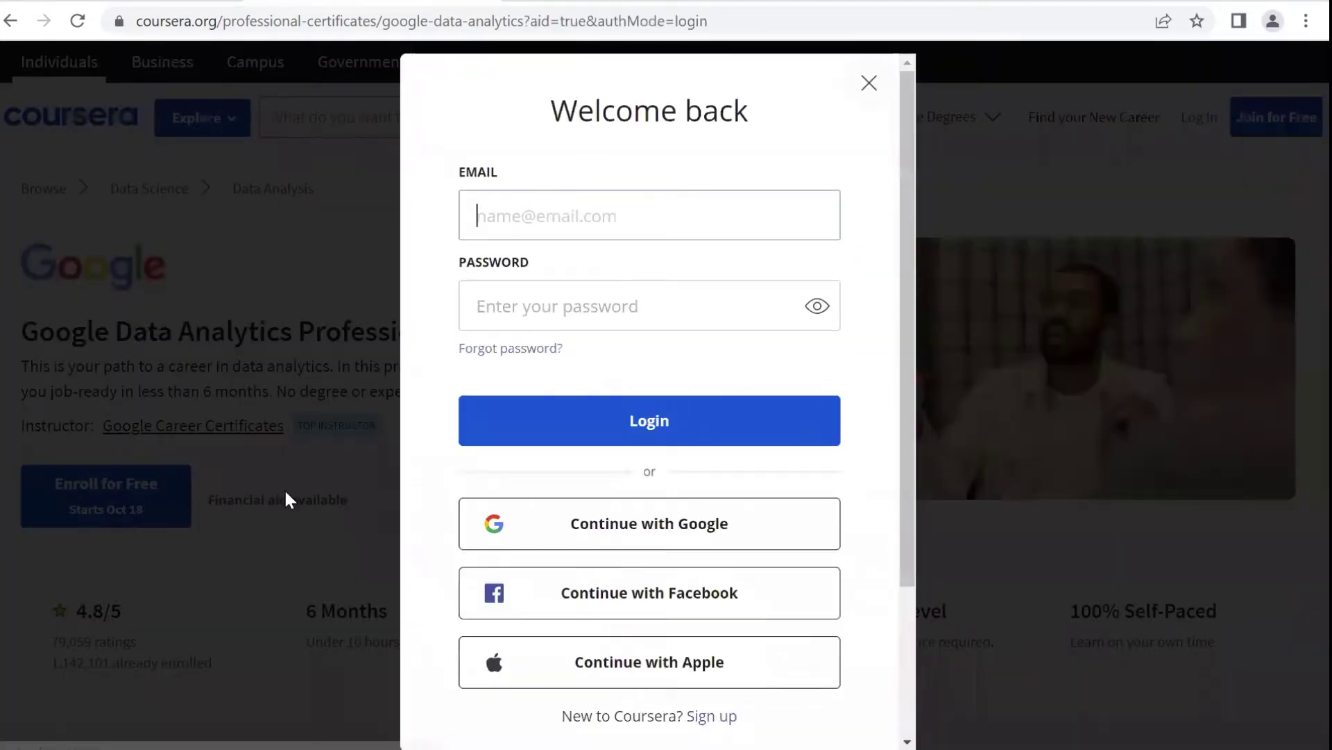
scroll(637, 306, "down", 3)
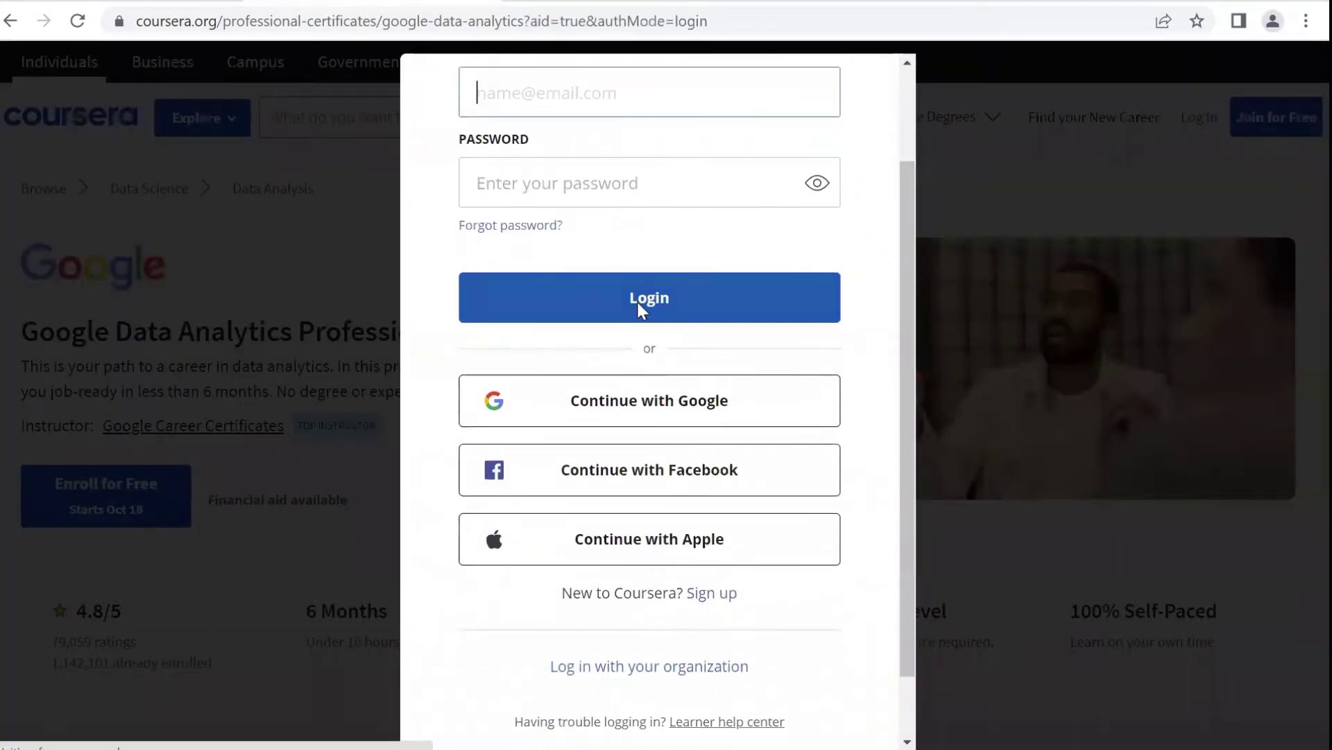
scroll(642, 326, "up", 3)
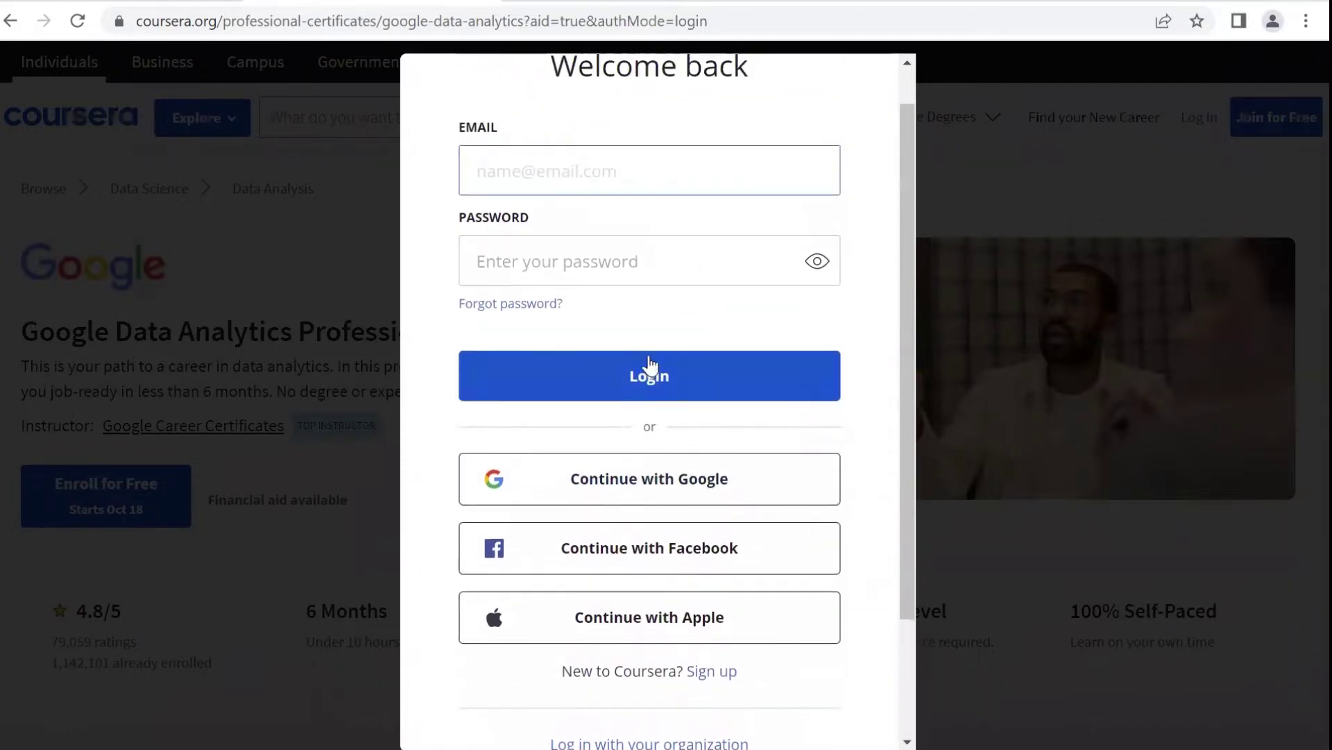
left_click(864, 68)
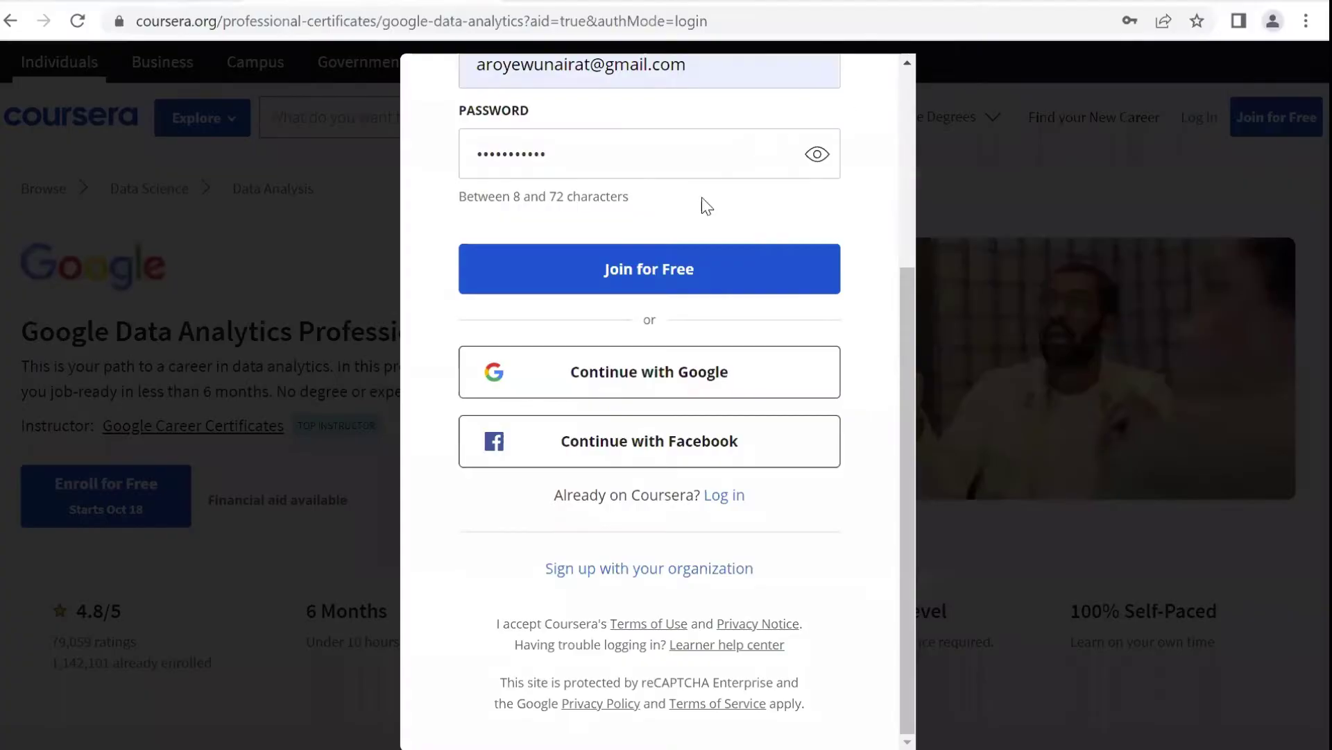
left_click(790, 277)
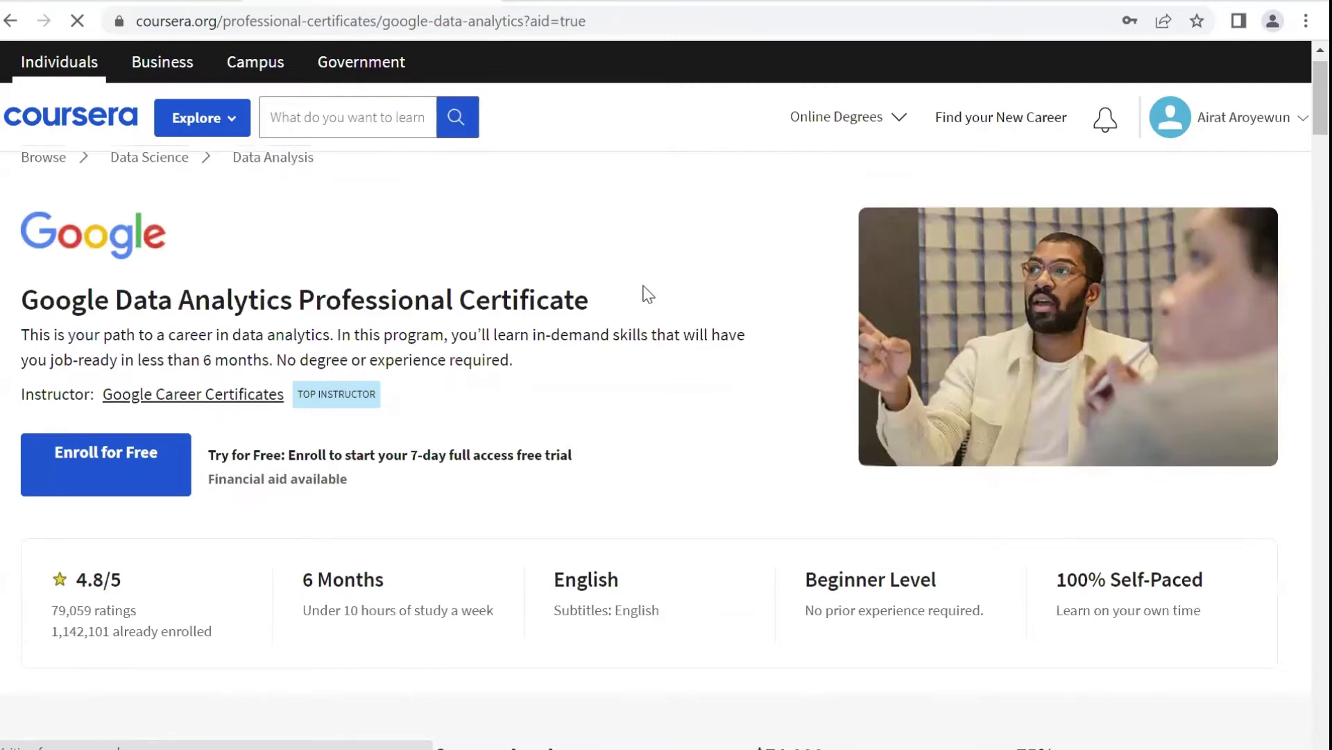
- Decline saving the password and open the Google Data Analytics financial aid application
scroll(645, 293, "down", 1)
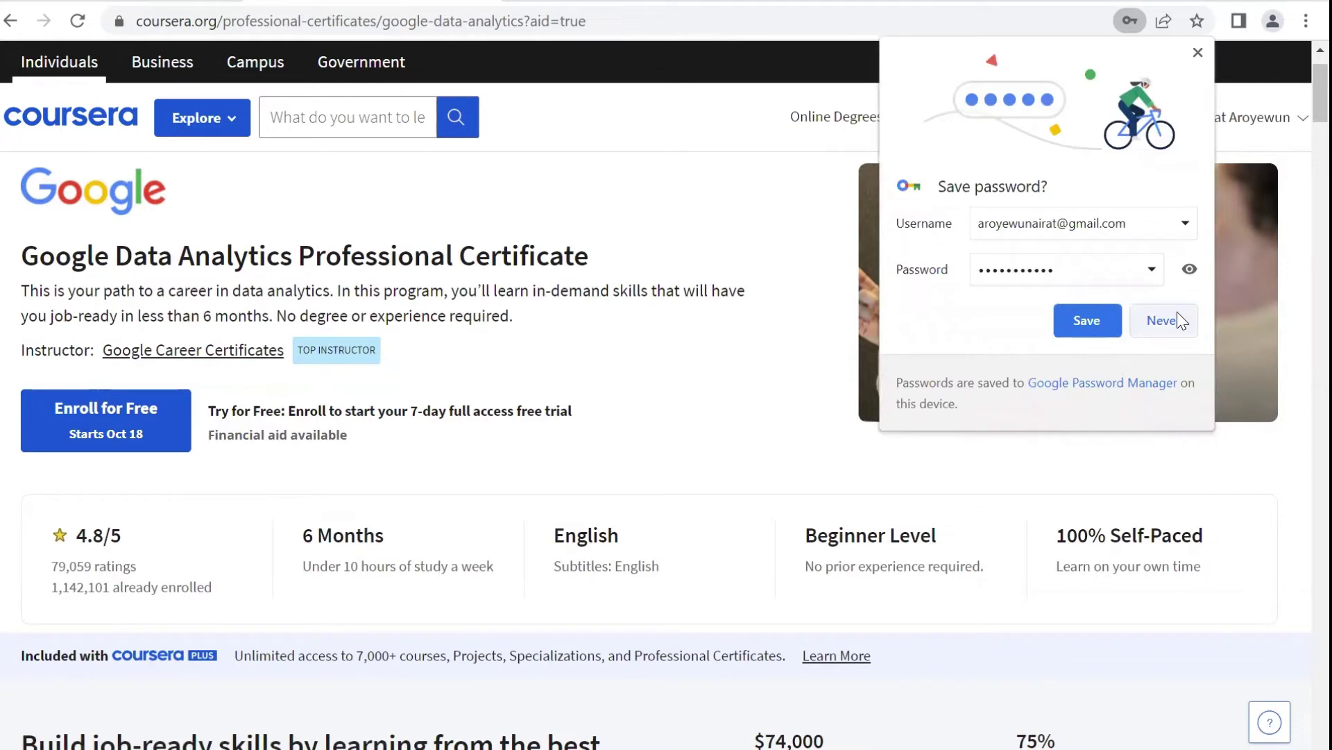
left_click(281, 415)
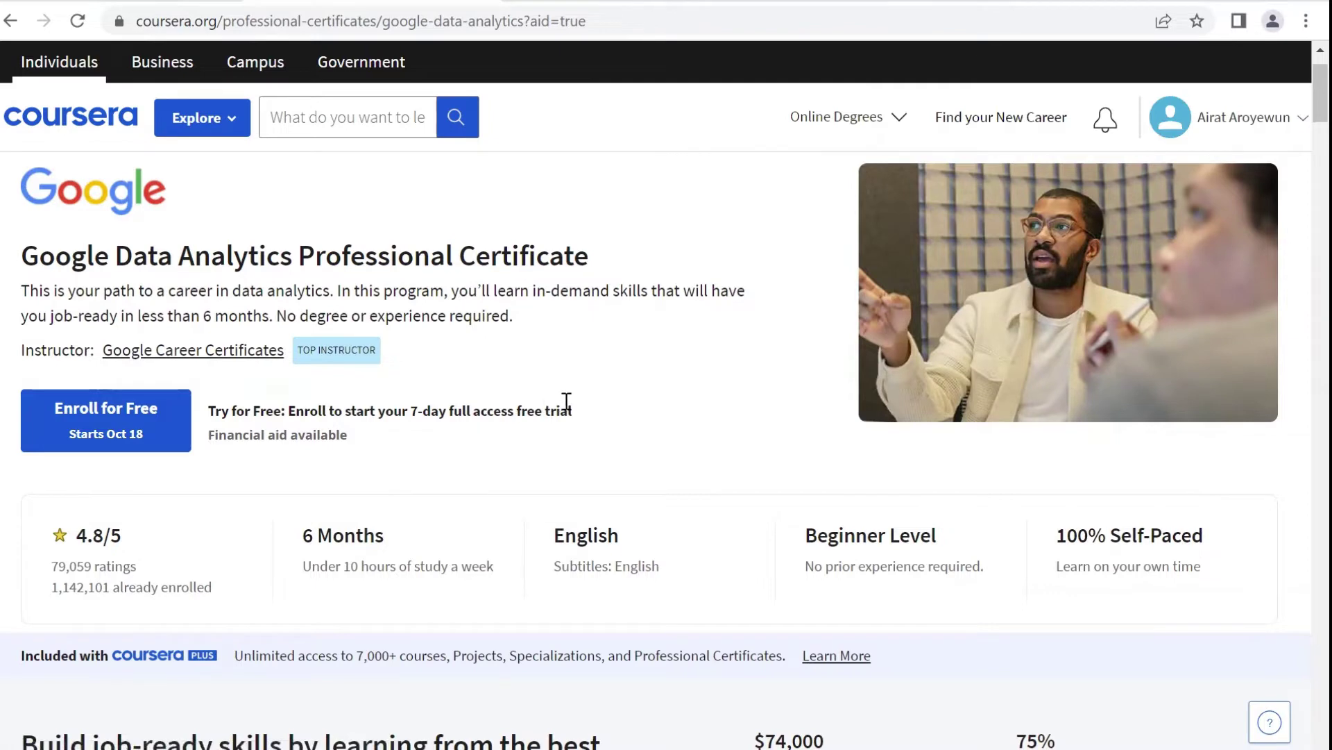
left_click(297, 438)
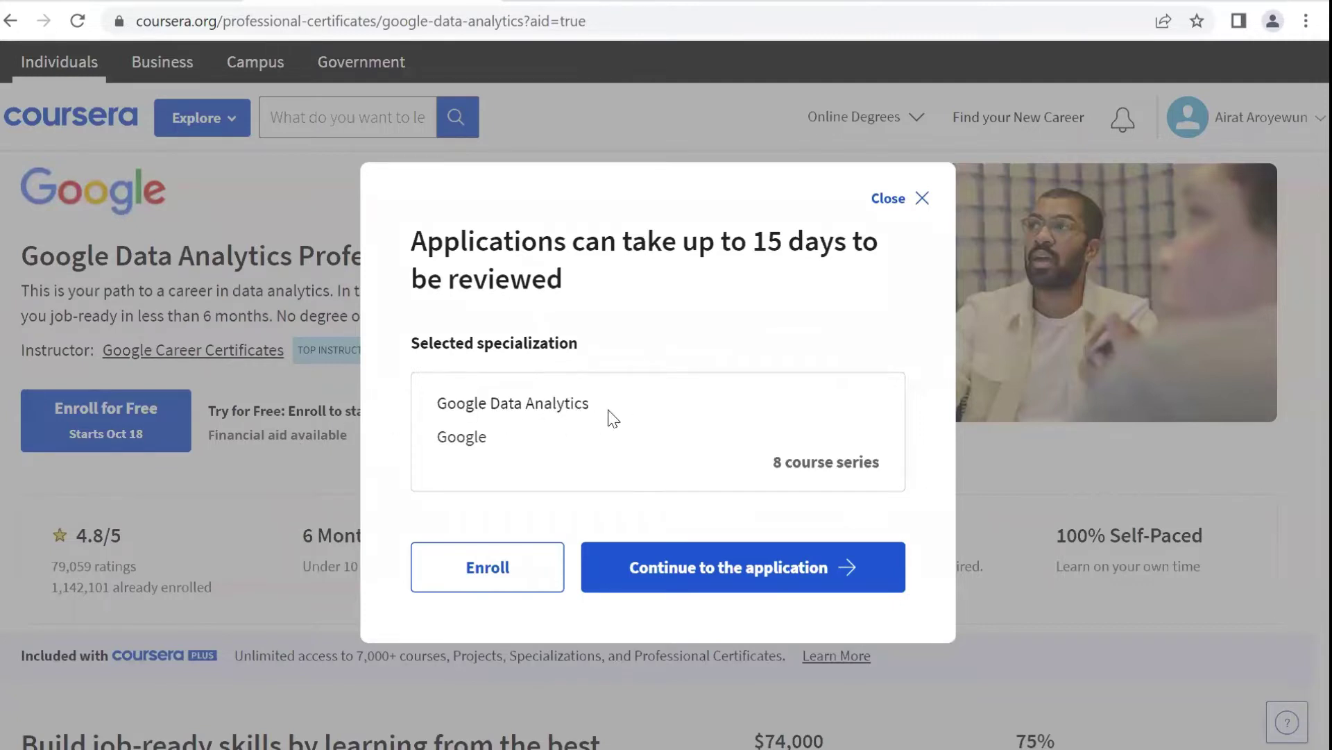
- Target the aid request at Course 1, Foundations: Data, Data, Everywhere, and proceed
left_click(695, 568)
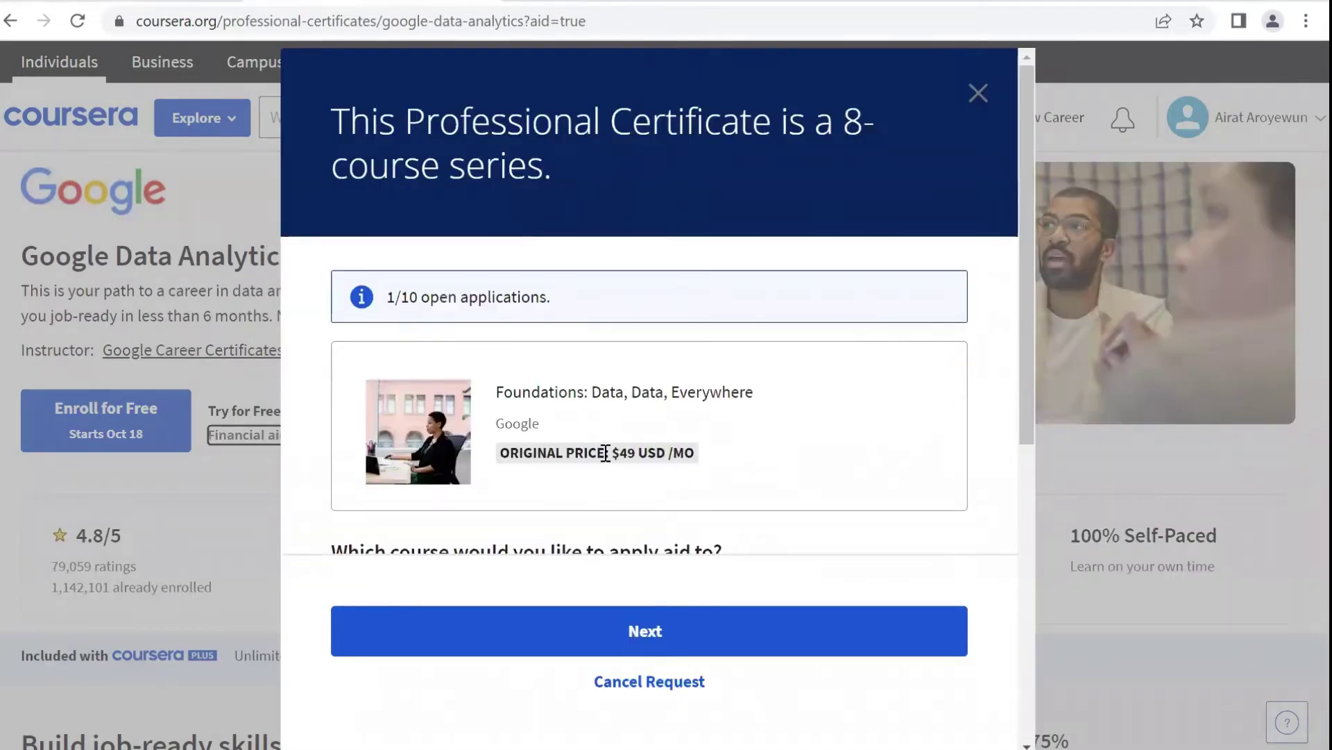
scroll(601, 444, "down", 5)
scroll(604, 451, "down", 3)
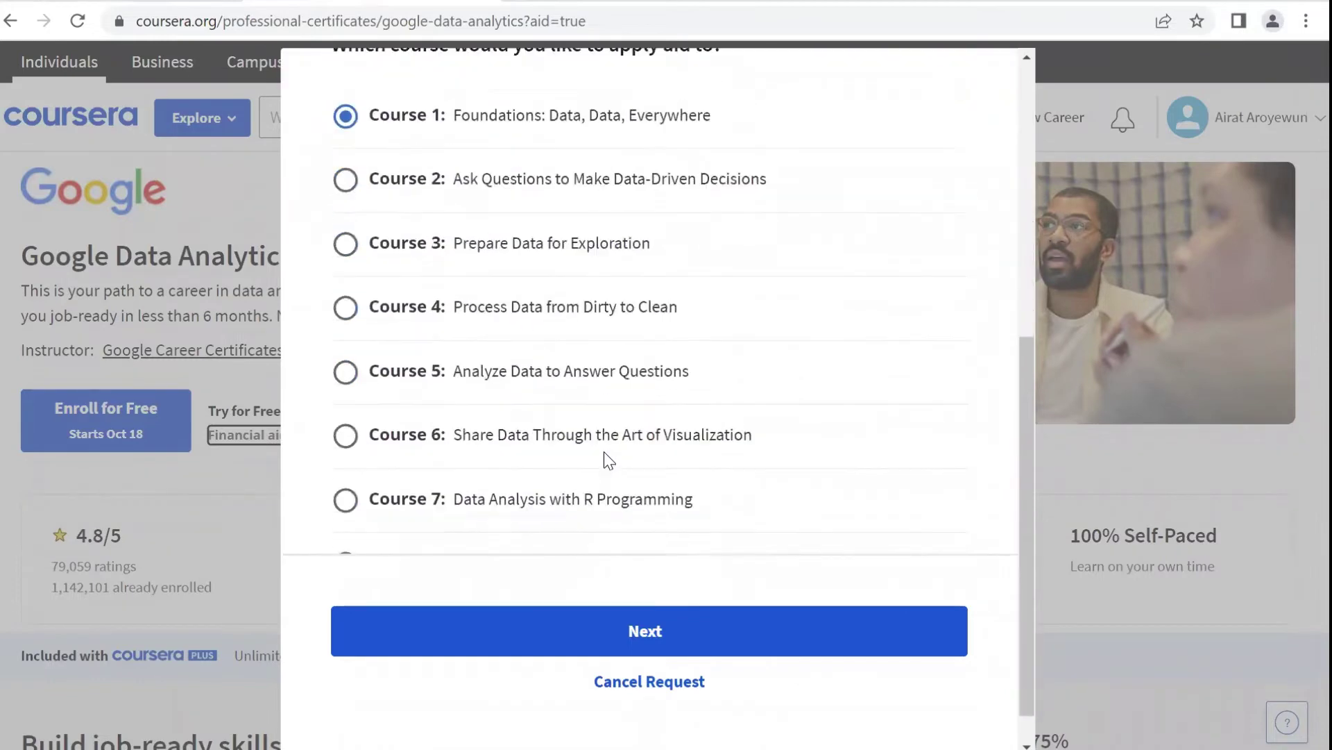
scroll(603, 452, "up", 8)
scroll(606, 454, "up", 1)
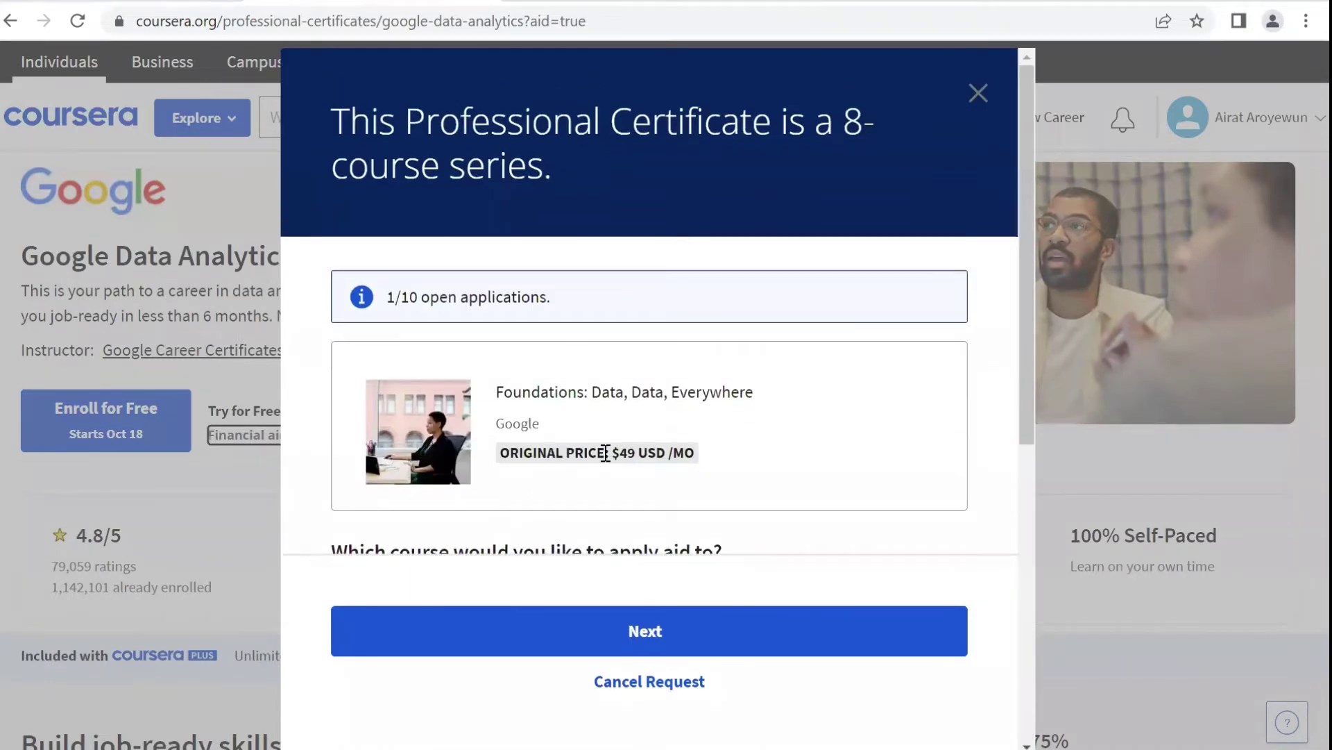
left_click(747, 653)
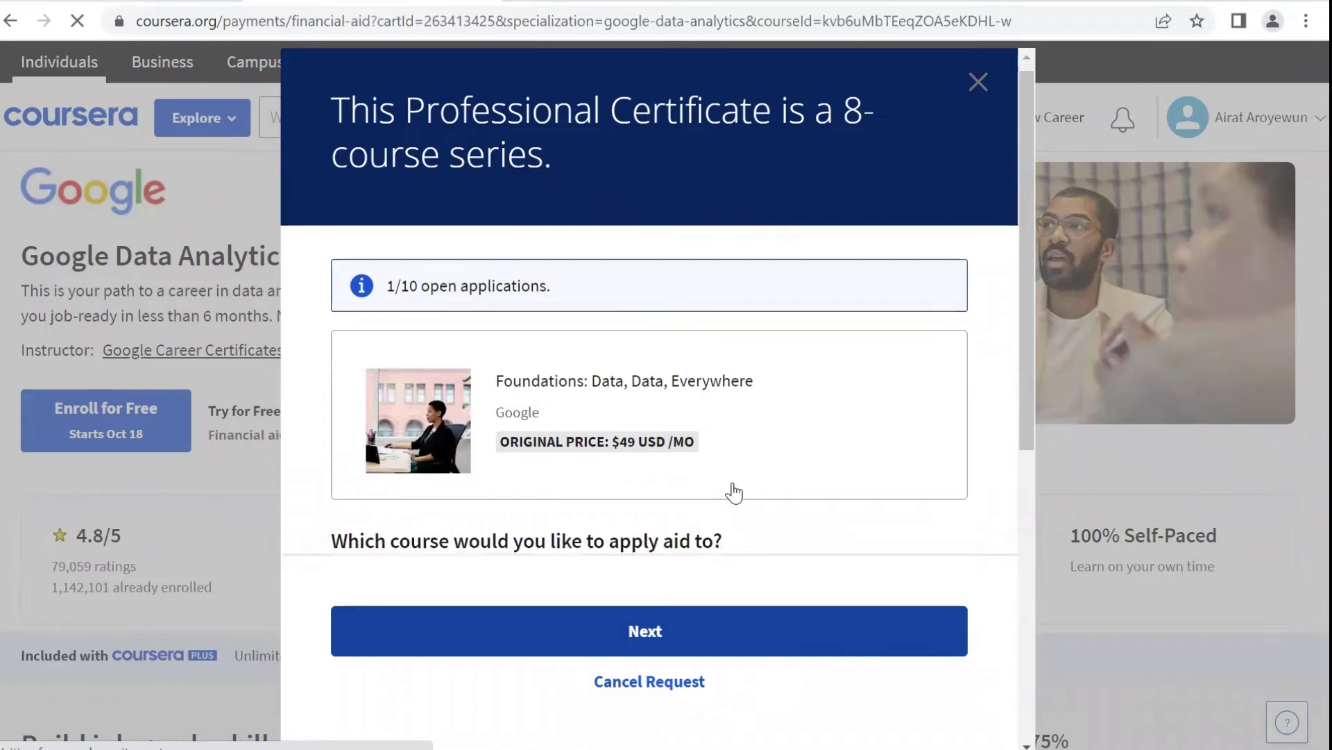
- Choose College degree as education level and enter an annual income of 0
scroll(475, 555, "down", 3)
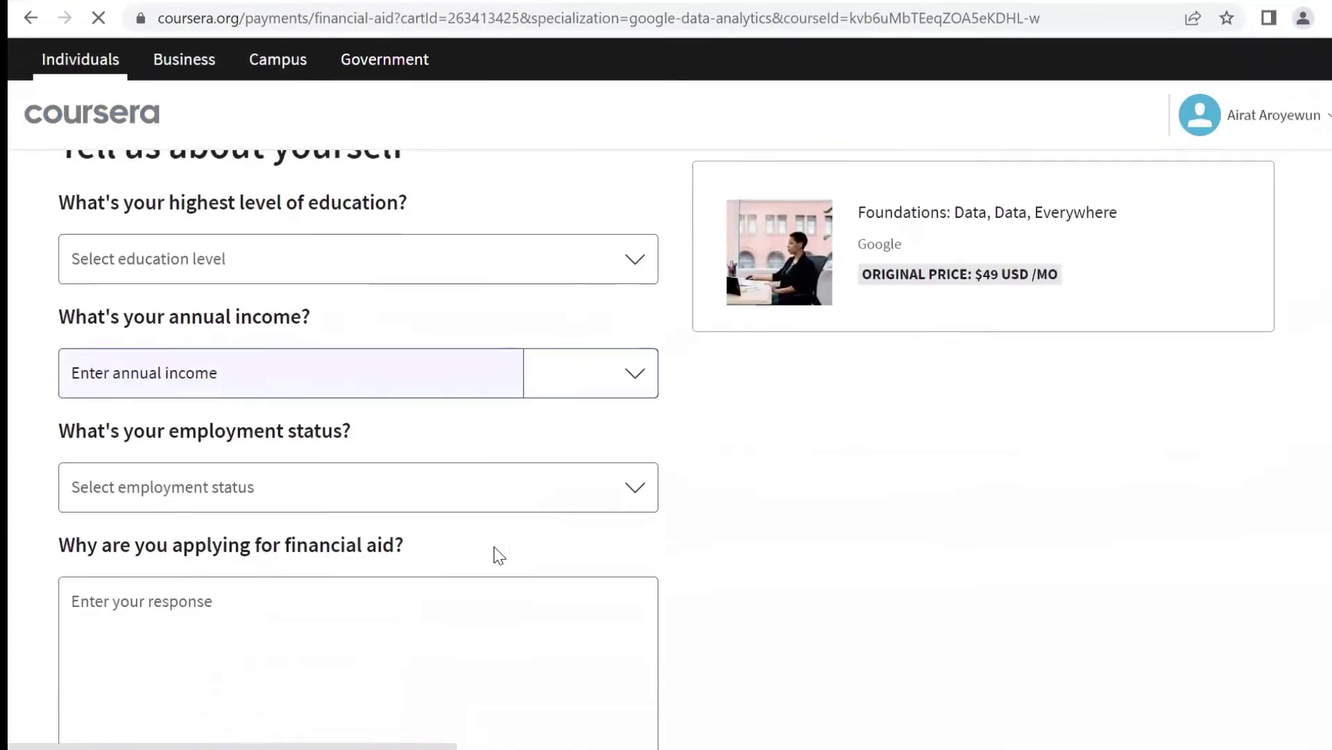
scroll(495, 554, "down", 3)
scroll(494, 554, "up", 5)
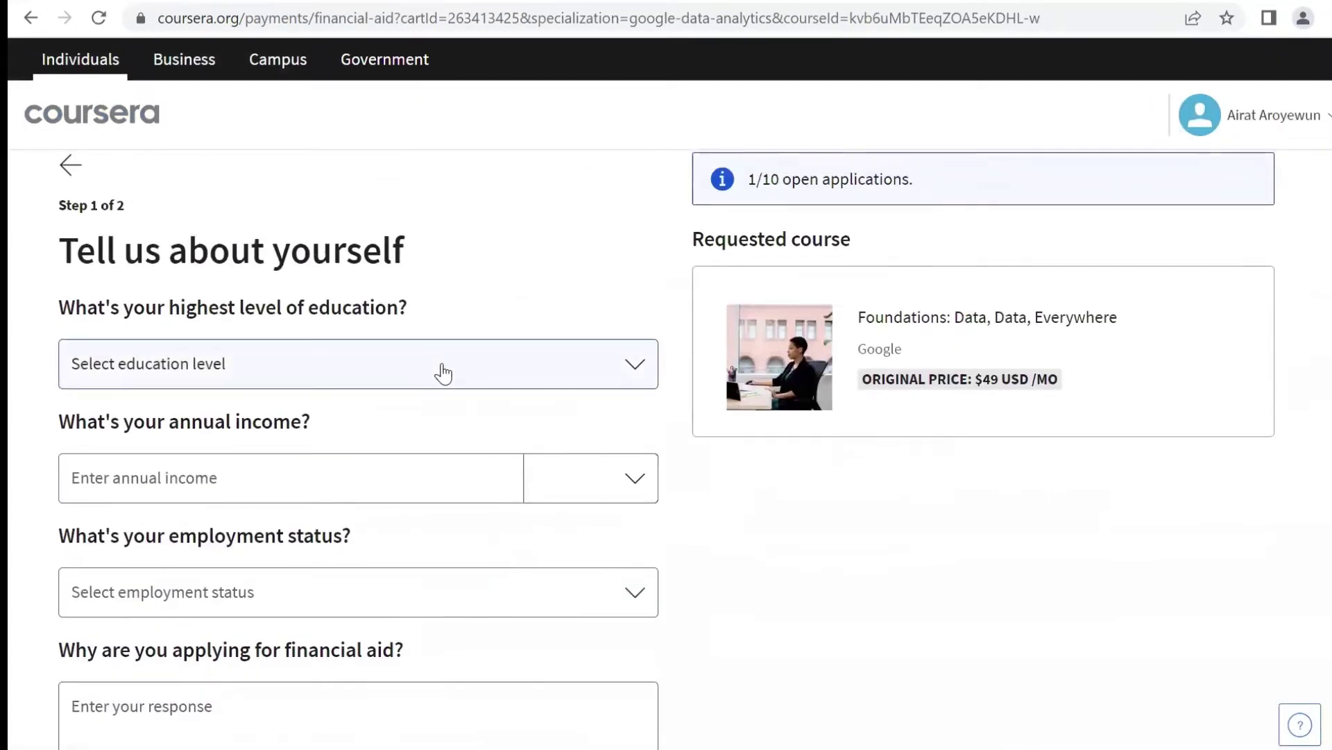
left_click(459, 364)
scroll(464, 559, "down", 1)
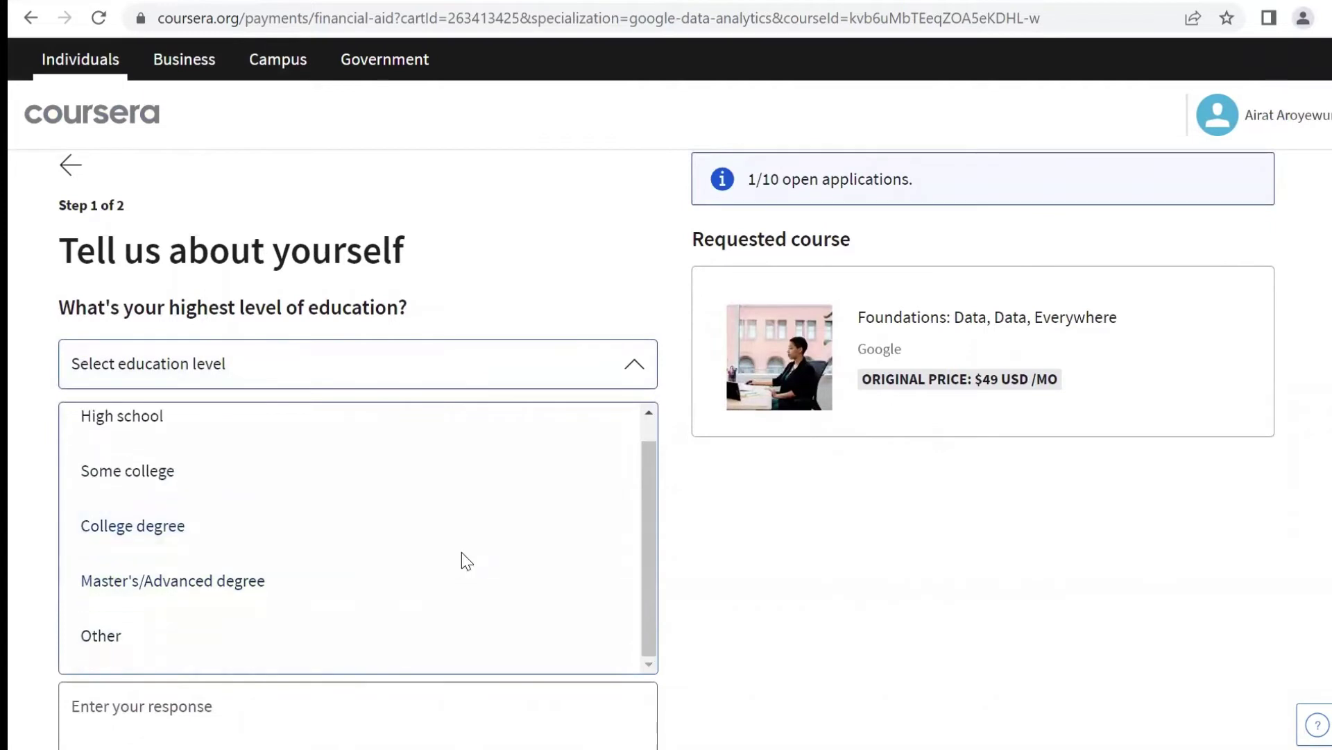
left_click(426, 550)
scroll(472, 451, "down", 1)
left_click(451, 394)
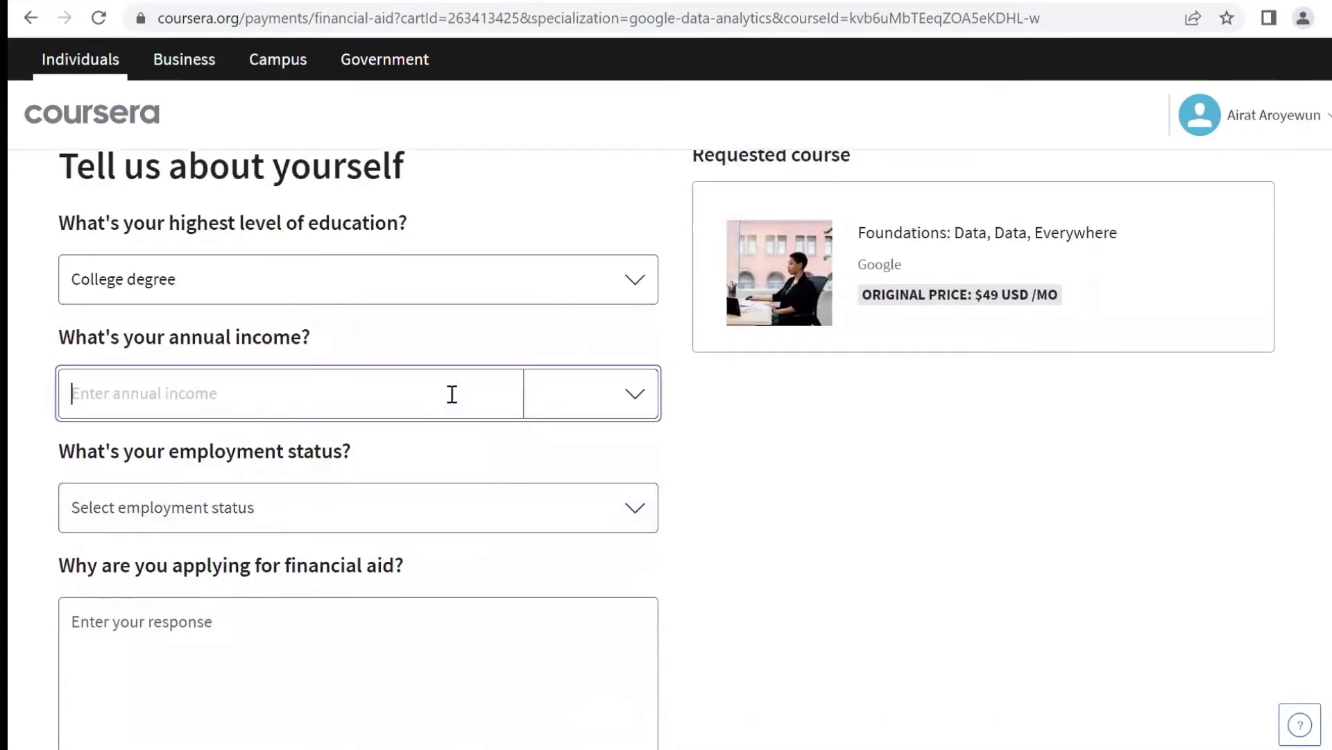
type("0")
- Set the income currency to $ CLP and the employment status to Unemployed
left_click(633, 398)
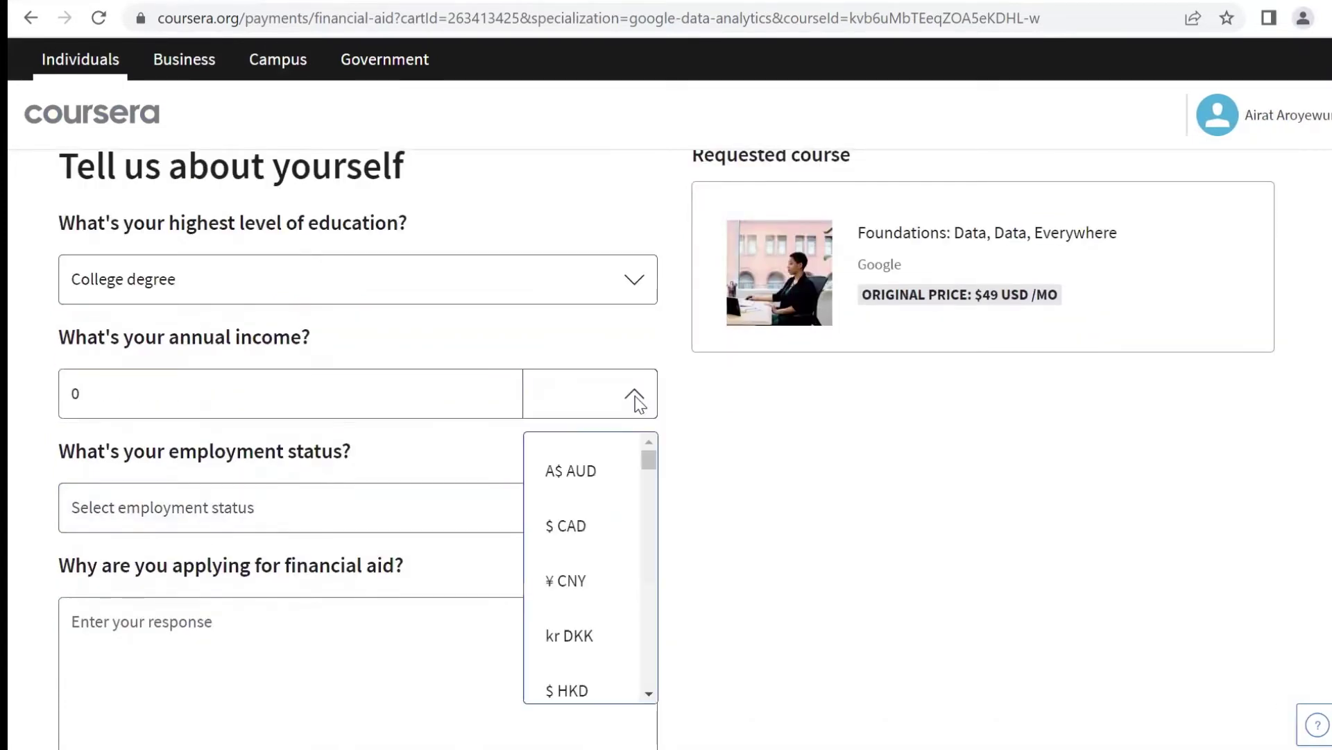
left_click(634, 402)
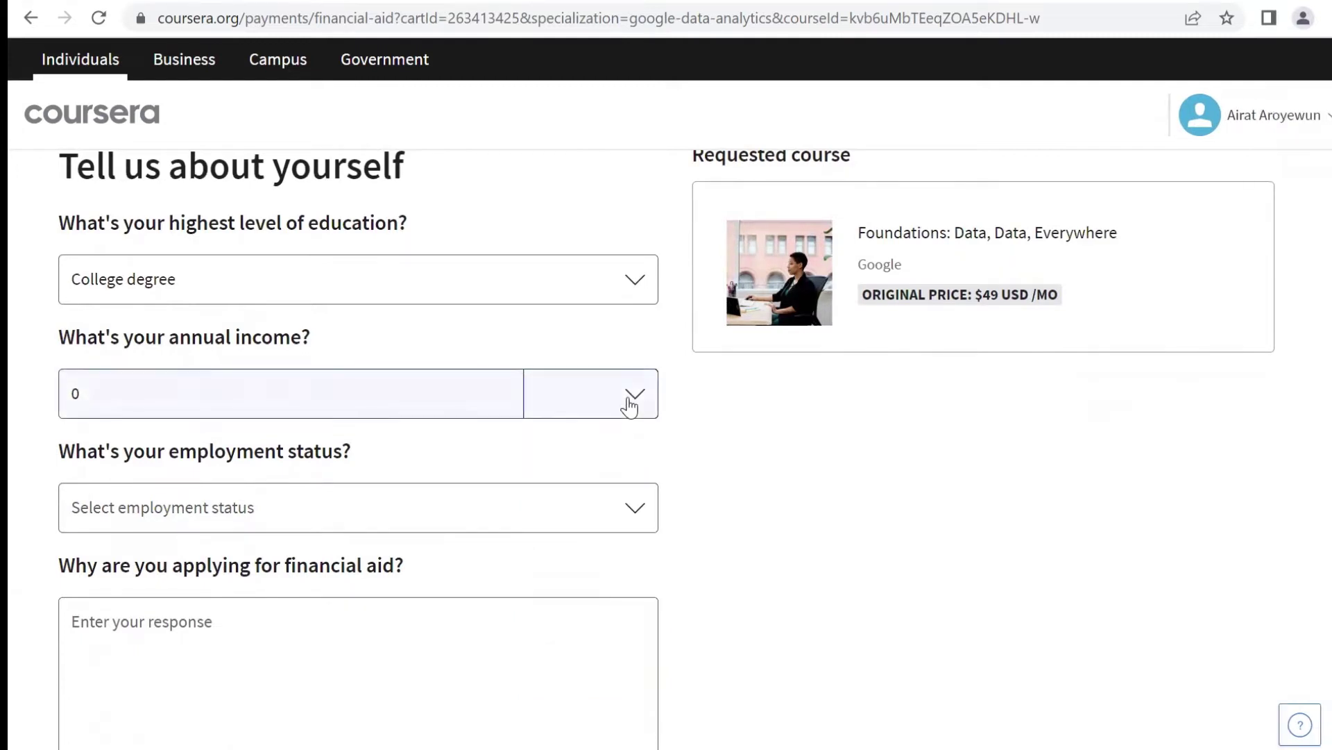
left_click(628, 403)
scroll(634, 596, "down", 20)
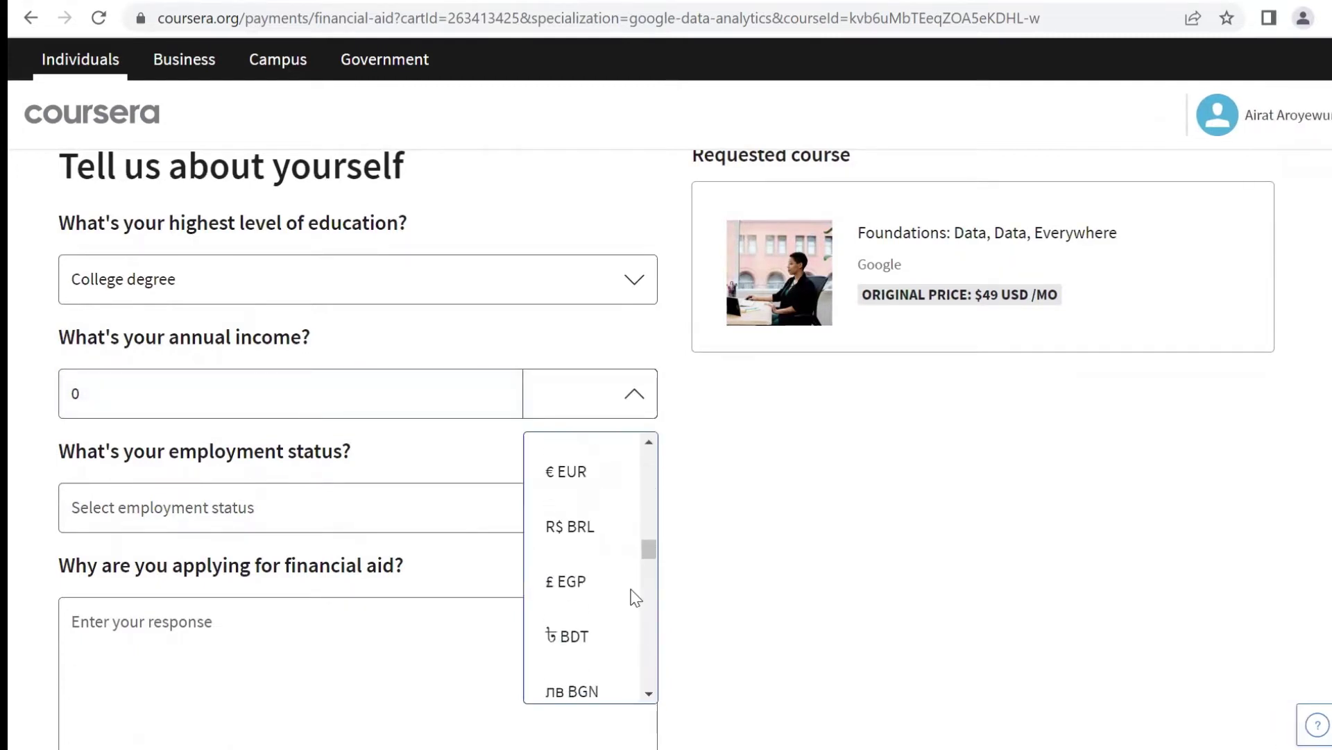
scroll(634, 598, "down", 15)
scroll(633, 598, "up", 15)
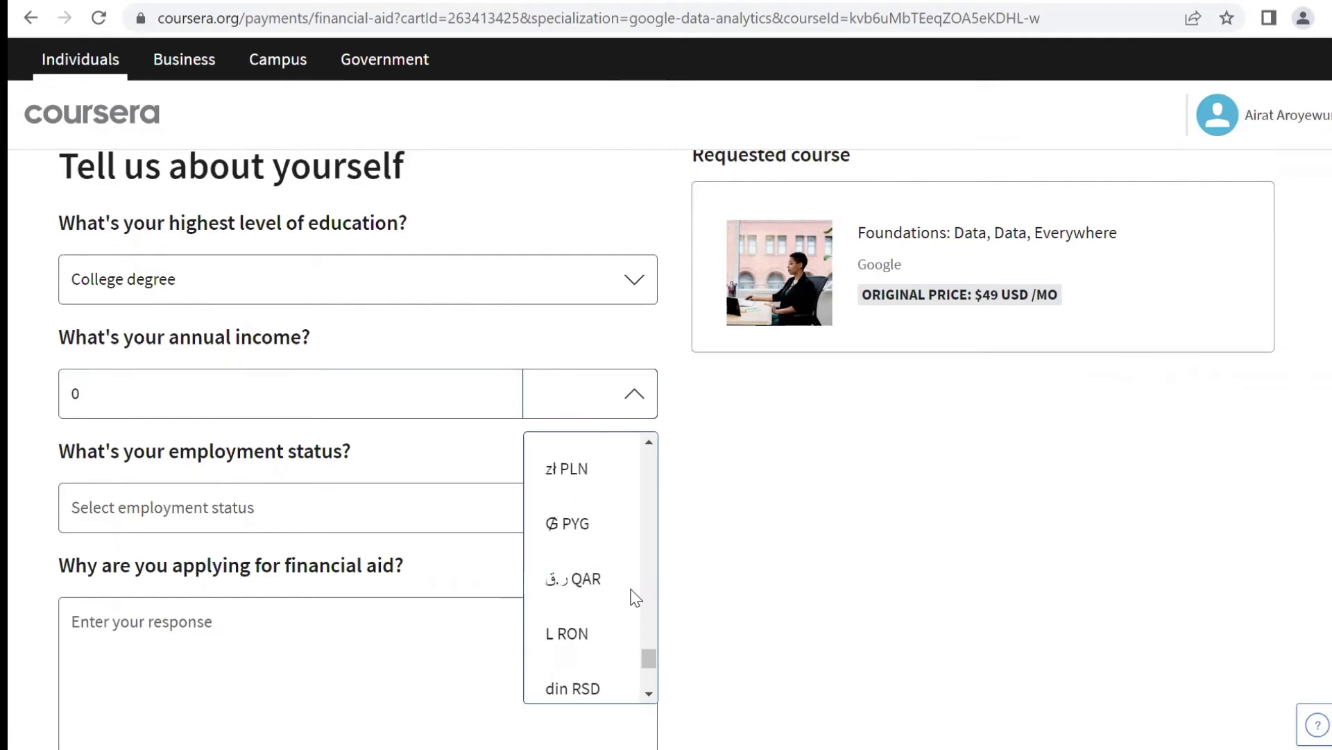
scroll(634, 598, "up", 7)
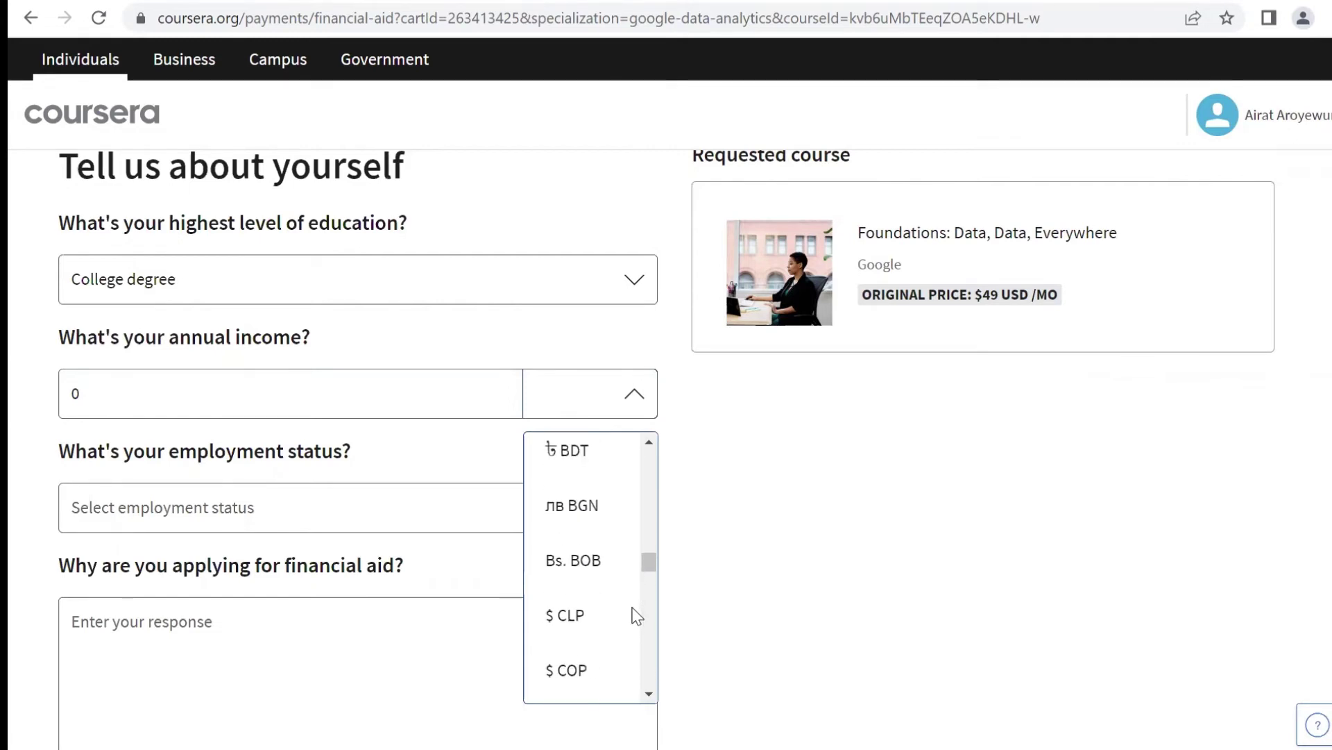
left_click(582, 618)
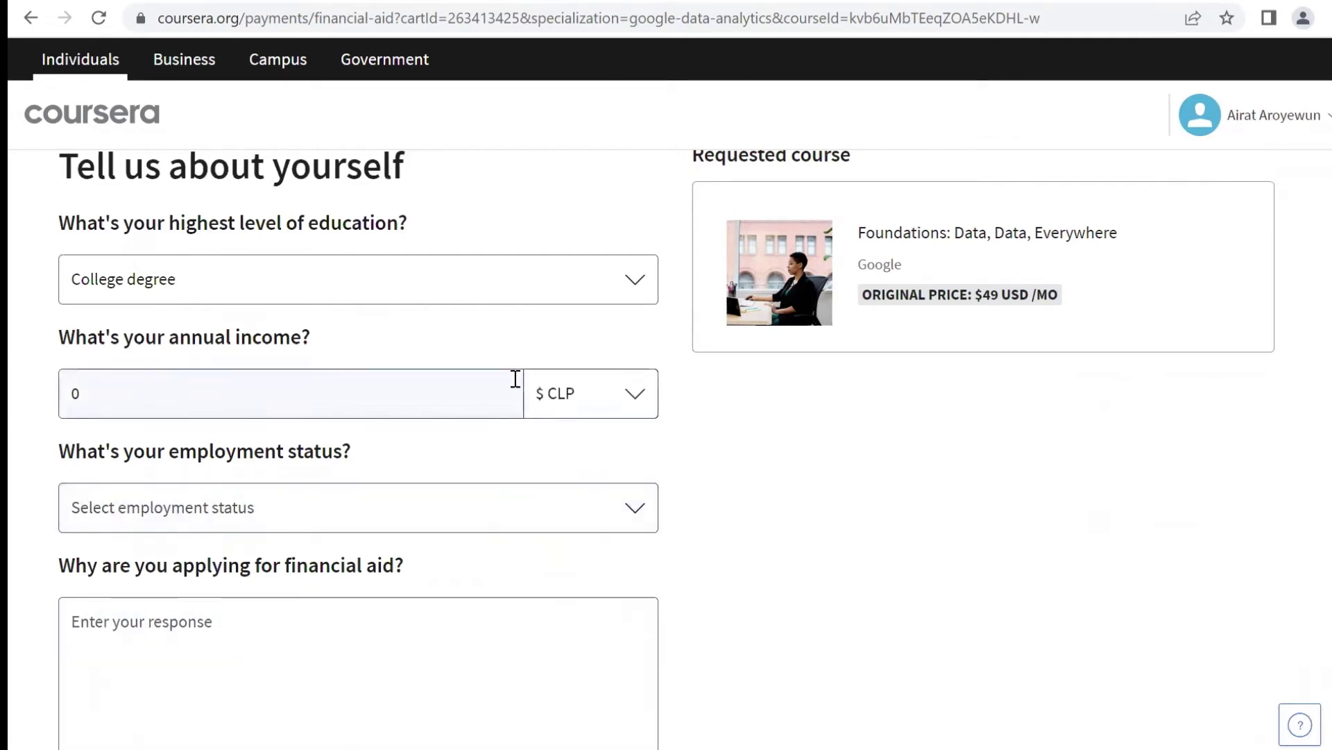
left_click(407, 506)
left_click(387, 642)
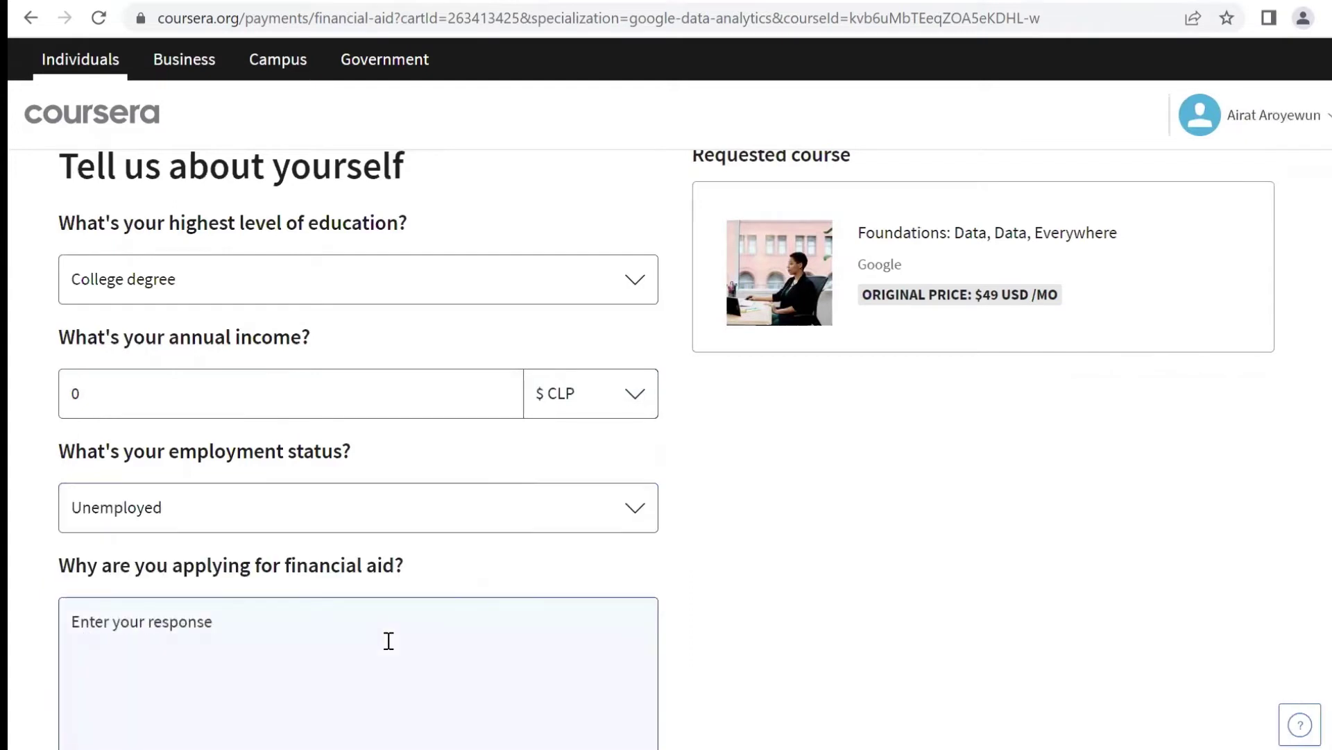
scroll(395, 533, "down", 2)
left_click(397, 533)
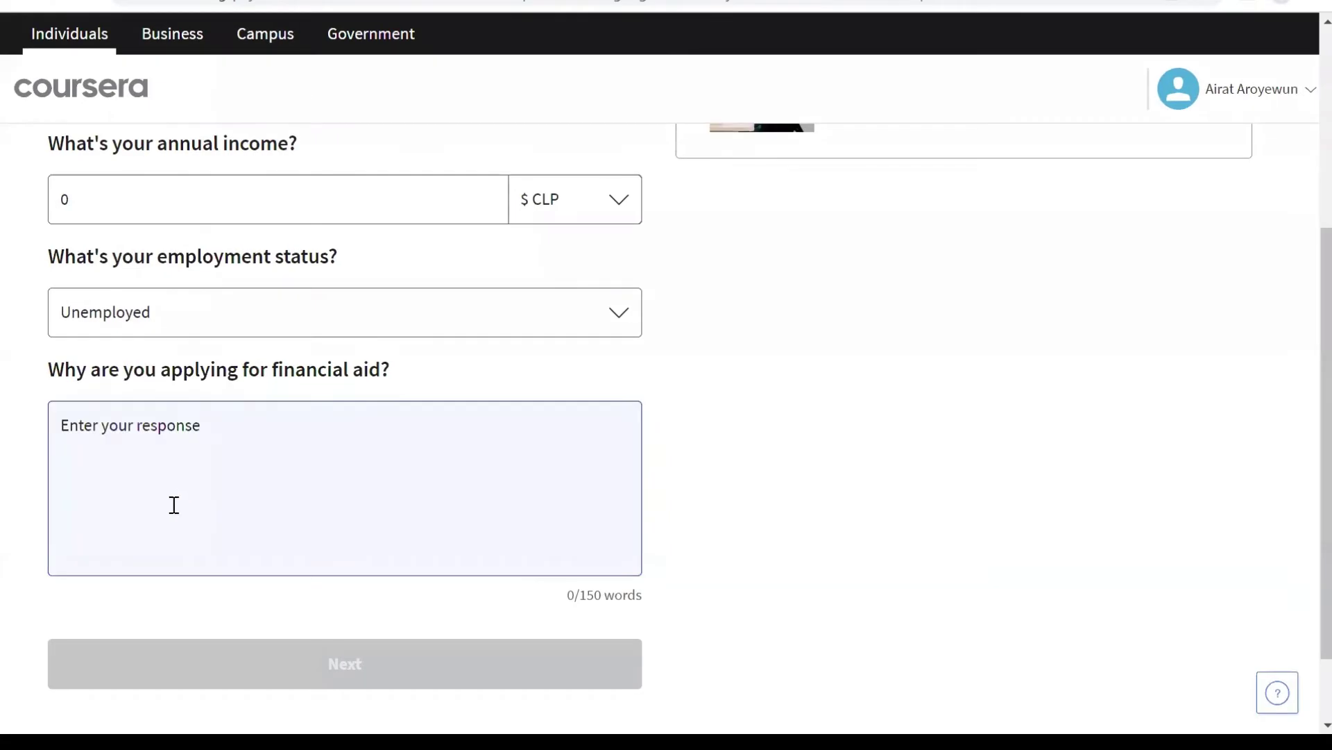
- Paste the prepared 150-word reason about data analytics interest and inability to pay
left_click(174, 504)
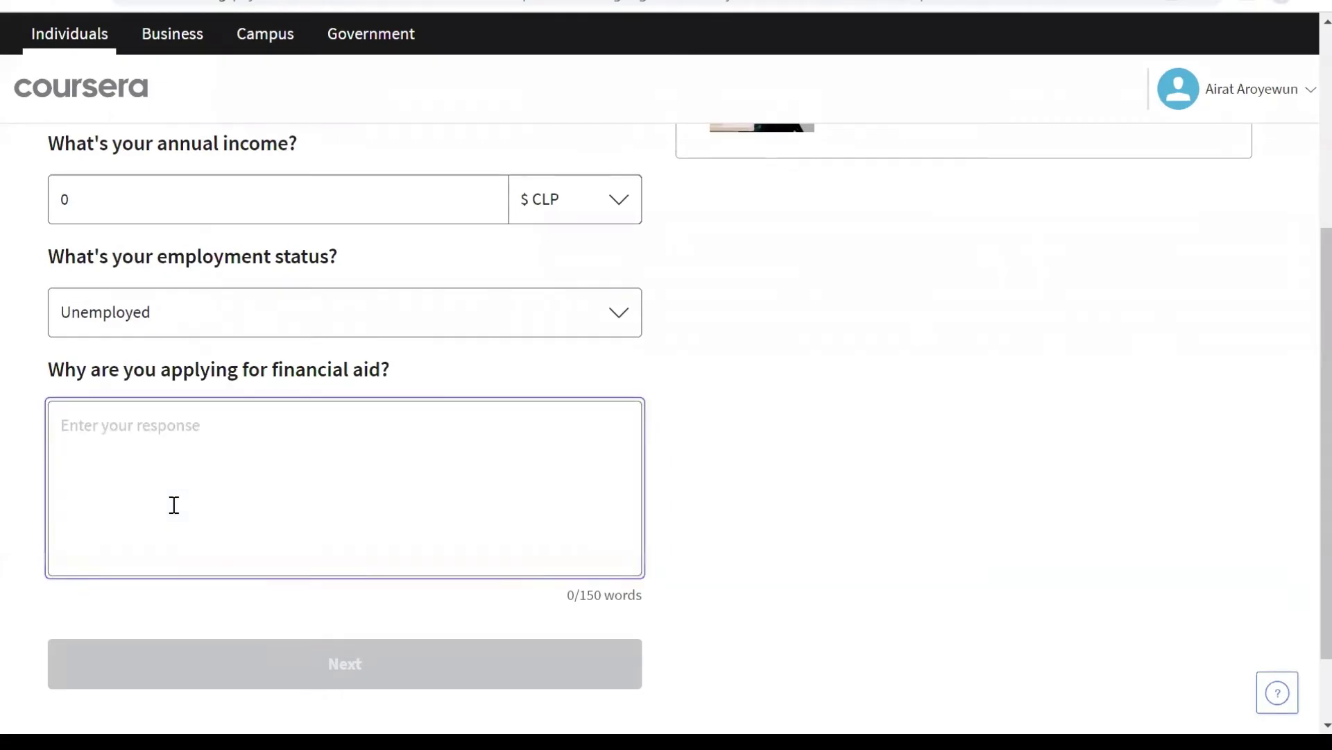
type("I have always had an interest in technology, after secondary school I began to read articles and watch videos about tech, and I came across data analysis. I made more research on data analytics, I am good with numbers and data which made me gain more interest, but unfortunately, I can't afford to pay for online courses because I'm unemployed and I can't afford to pay for the course. When I found out about this financial aid opportunity, I was excited because I know this is a chance for me to learn more about data analytics. • I know having a Google Analytics certification will be a plus for me in my career, and it will give me a higher chance of getting a well-paying job. This will be a good start for my career. I'll be so glad if I get this opportunity, I'm looking forward to taking this course.")
scroll(175, 505, "down", 1)
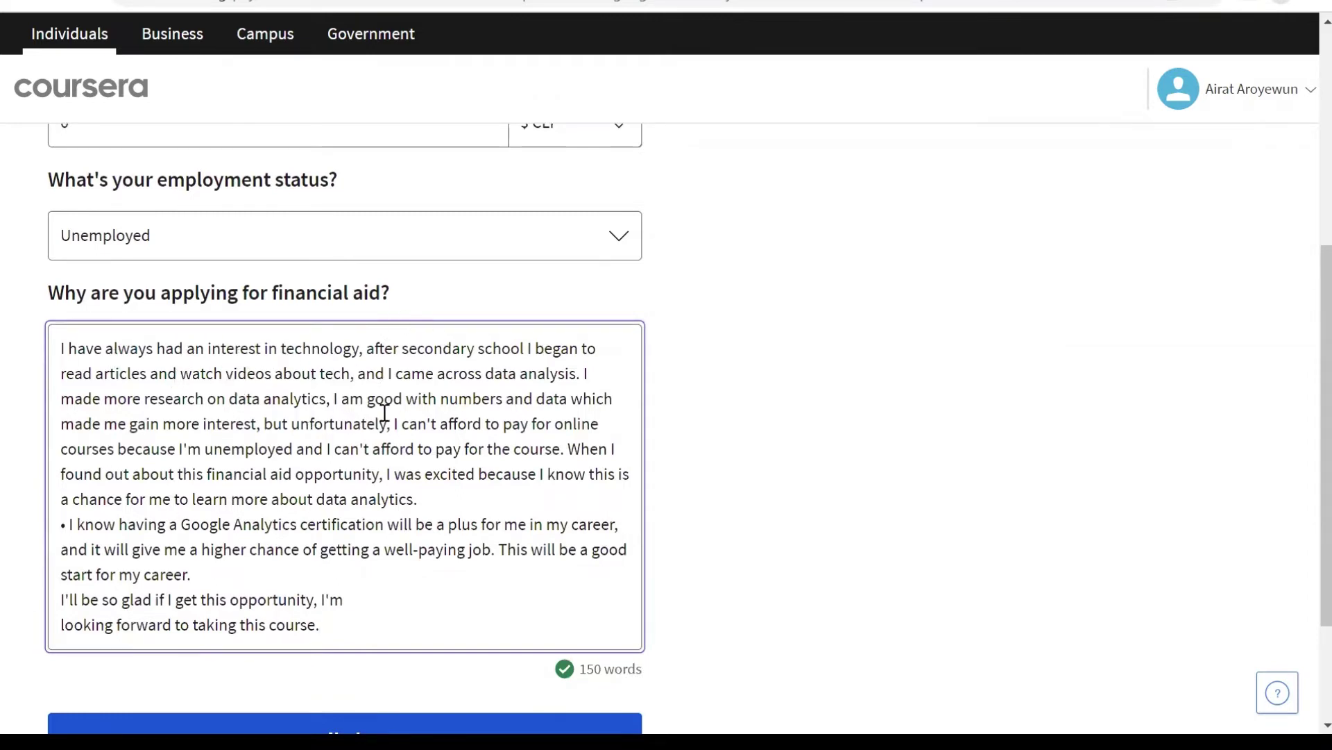
scroll(438, 519, "down", 1)
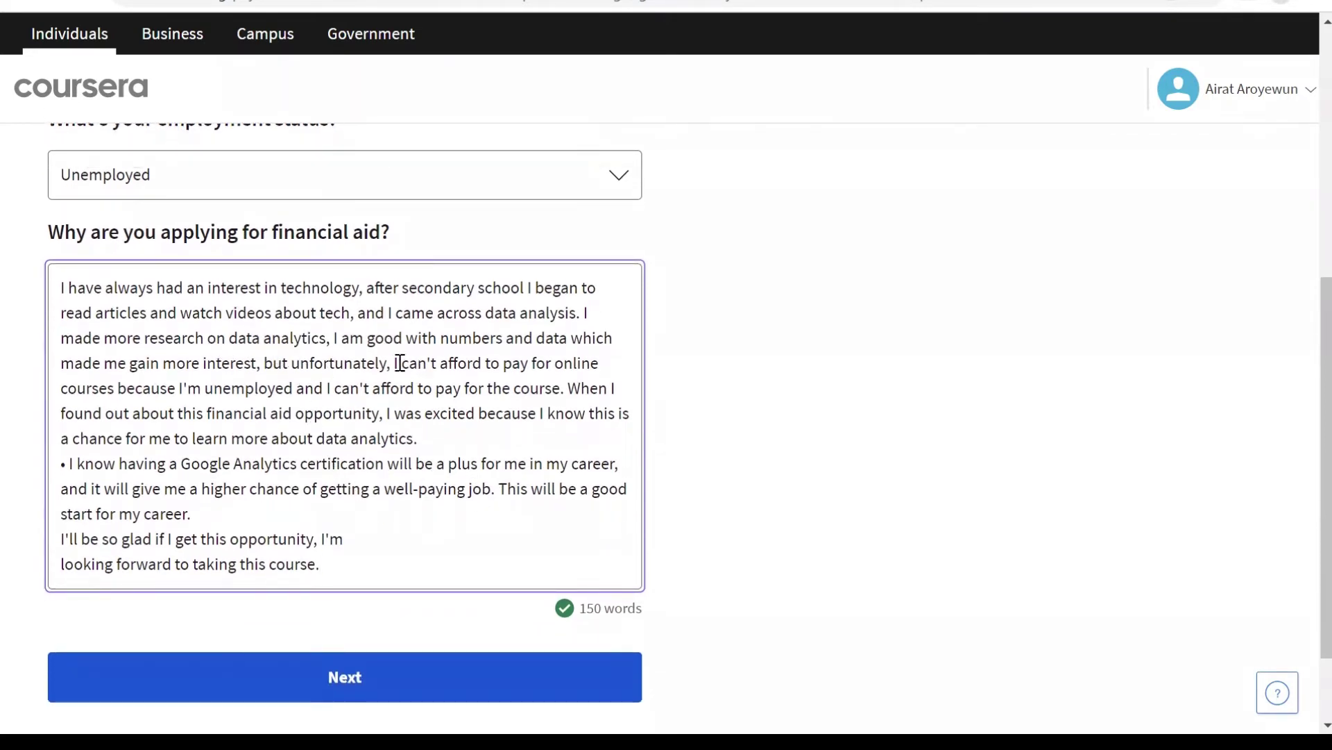
left_click_drag(393, 363, 327, 401)
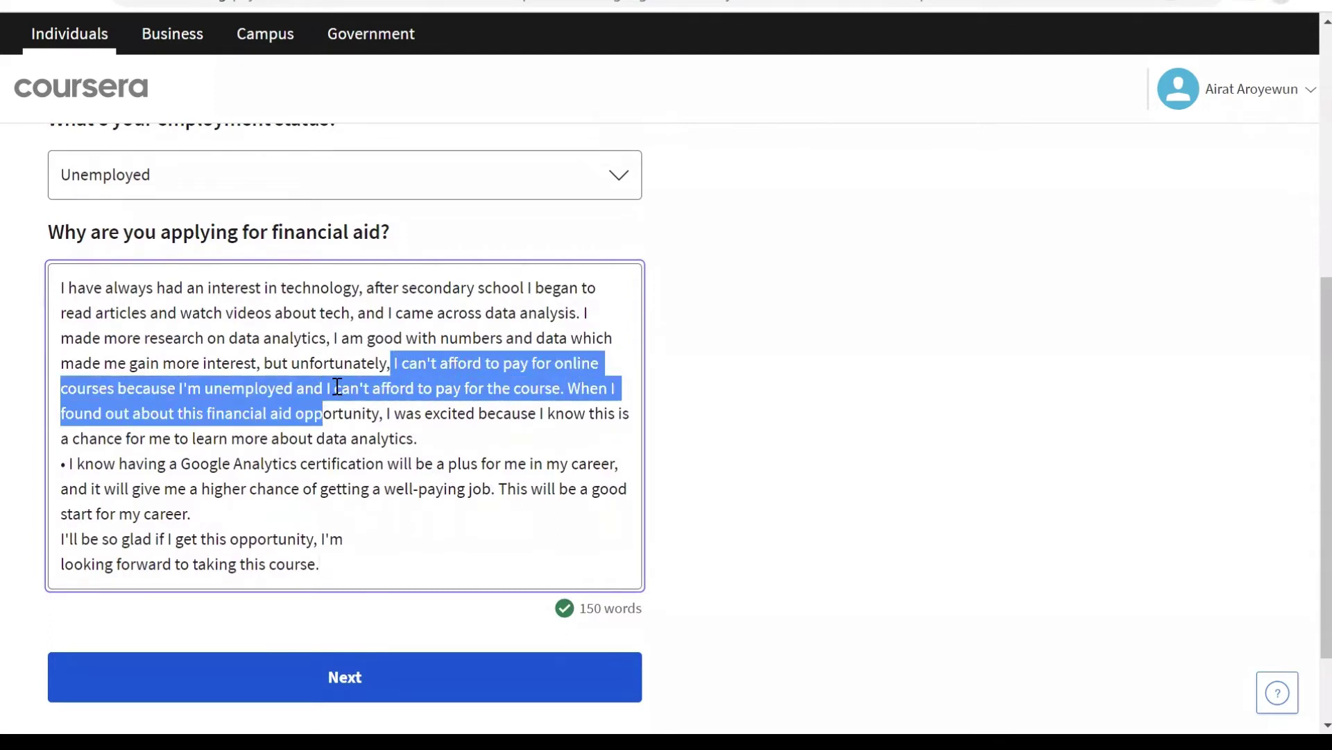
left_click(775, 386)
- Go to step two and lower the monthly payment amount to $0
left_click(529, 690)
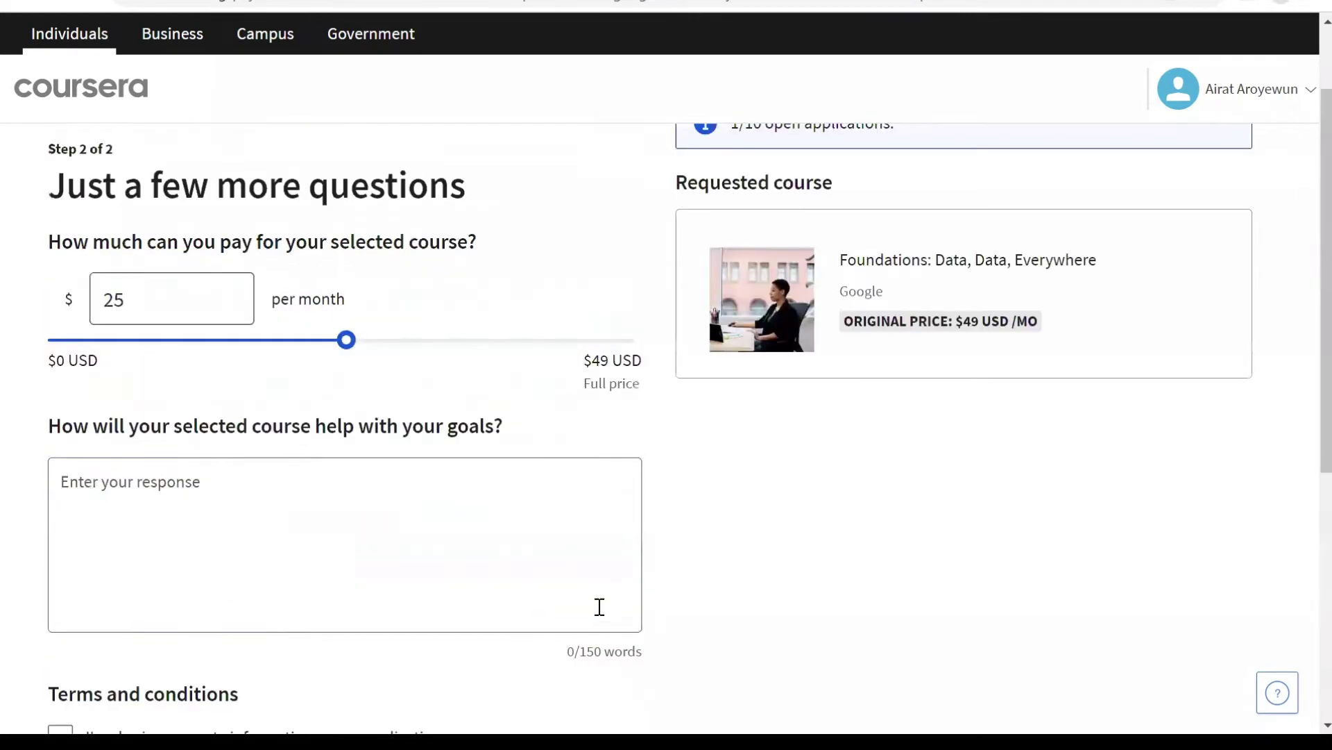
left_click(141, 296)
key("BackSpace")
key("BackSpace")
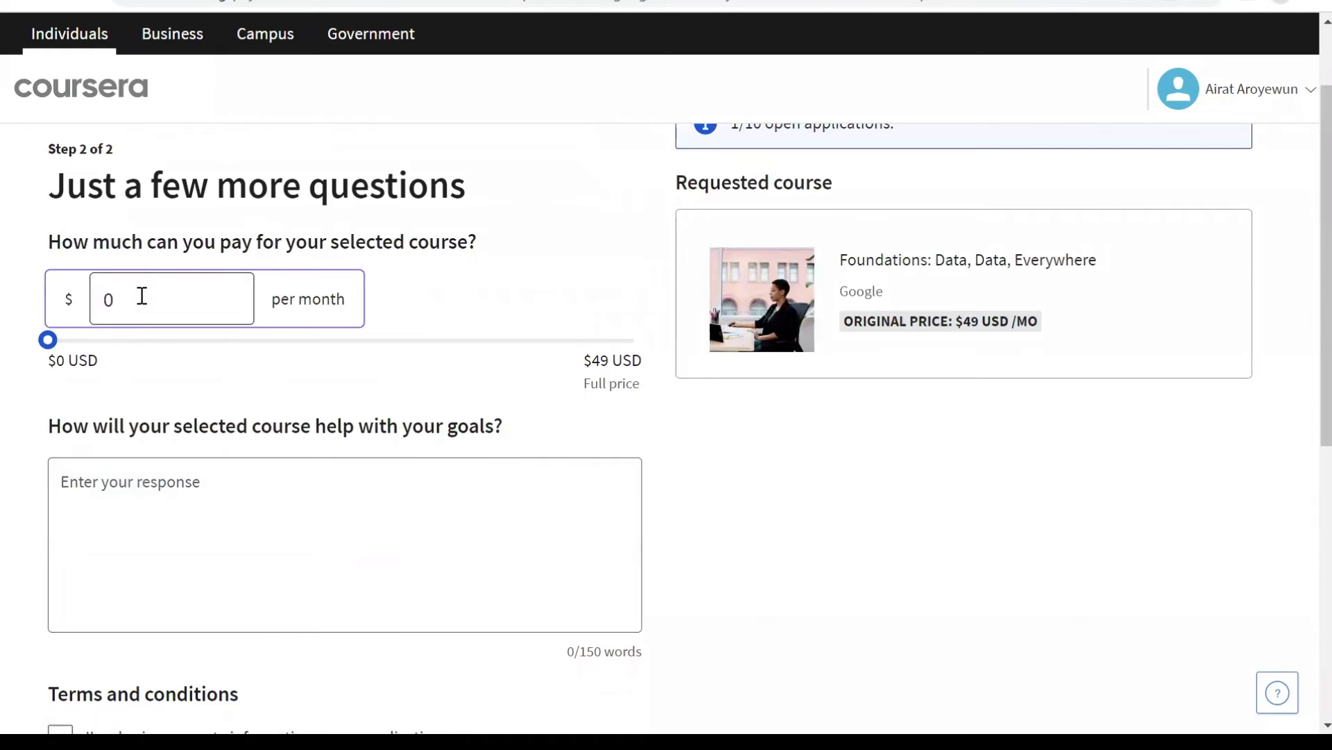
scroll(628, 451, "down", 1)
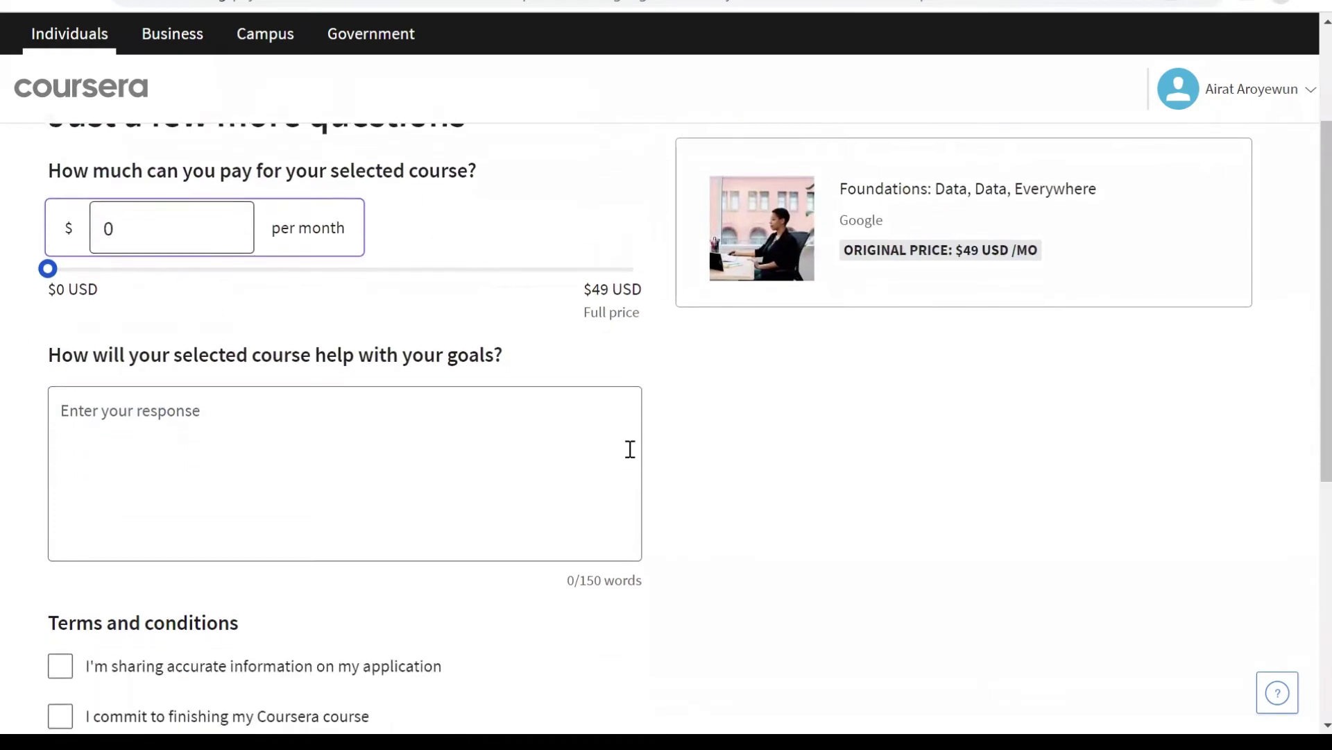
- Paste the 150-word goals answer about earning the Google Analytics certification
left_click(515, 424)
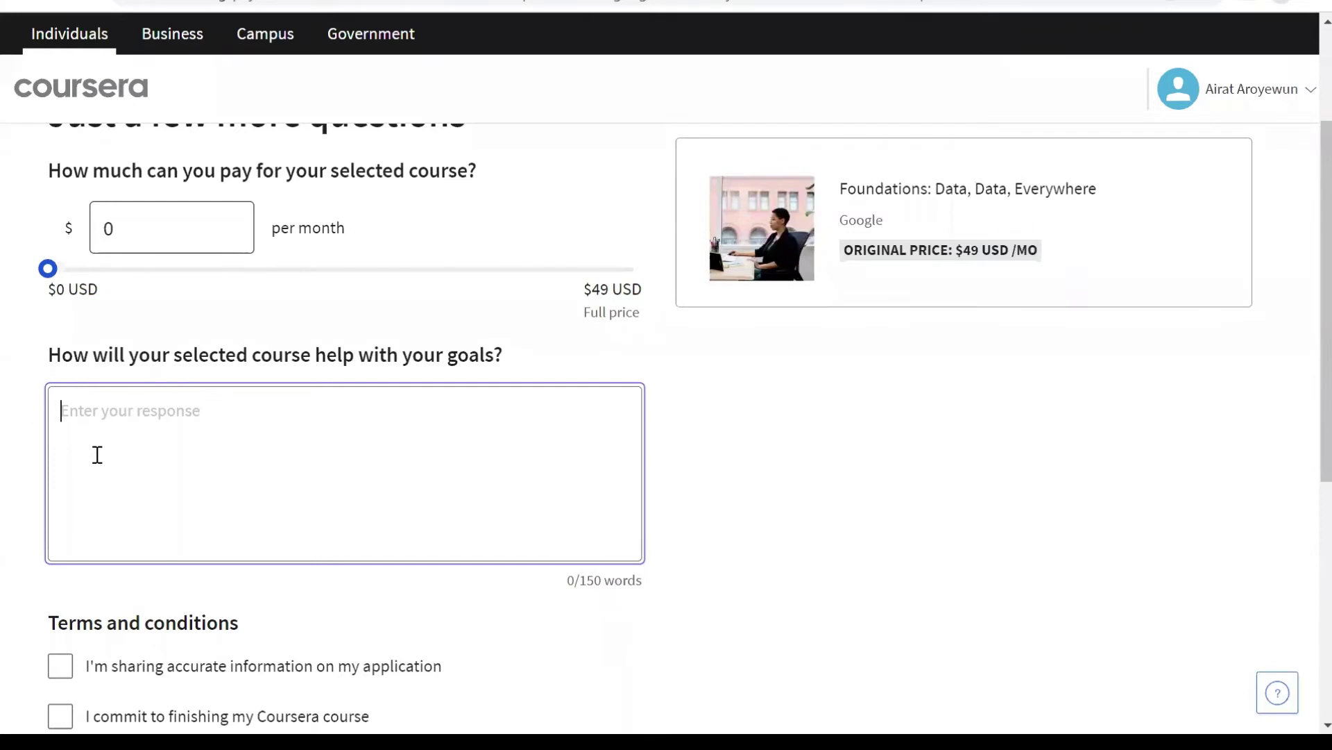
type("I know getting a Google Analytics certification will be a big plus for me in my career, and it will also give me a higher chance of getting a well-paying job. Google Analytics certification will be a good start for my career, this is because it will be a guide to becoming a well trained data analyst. This course will put me through the pros and cons of data analytics. The course will be eye-opening for me in my career. It will also help me get sufficient knowledge that will help me make positive business driven decisions. The course will also put me through the necessary desktop and website applications that will help me clean, explore and analyze data to make positive business driven decisions as a professional data analyst. I will be so glad if I get this opportunity, I'm looking forward to taking this course and getting google certified.")
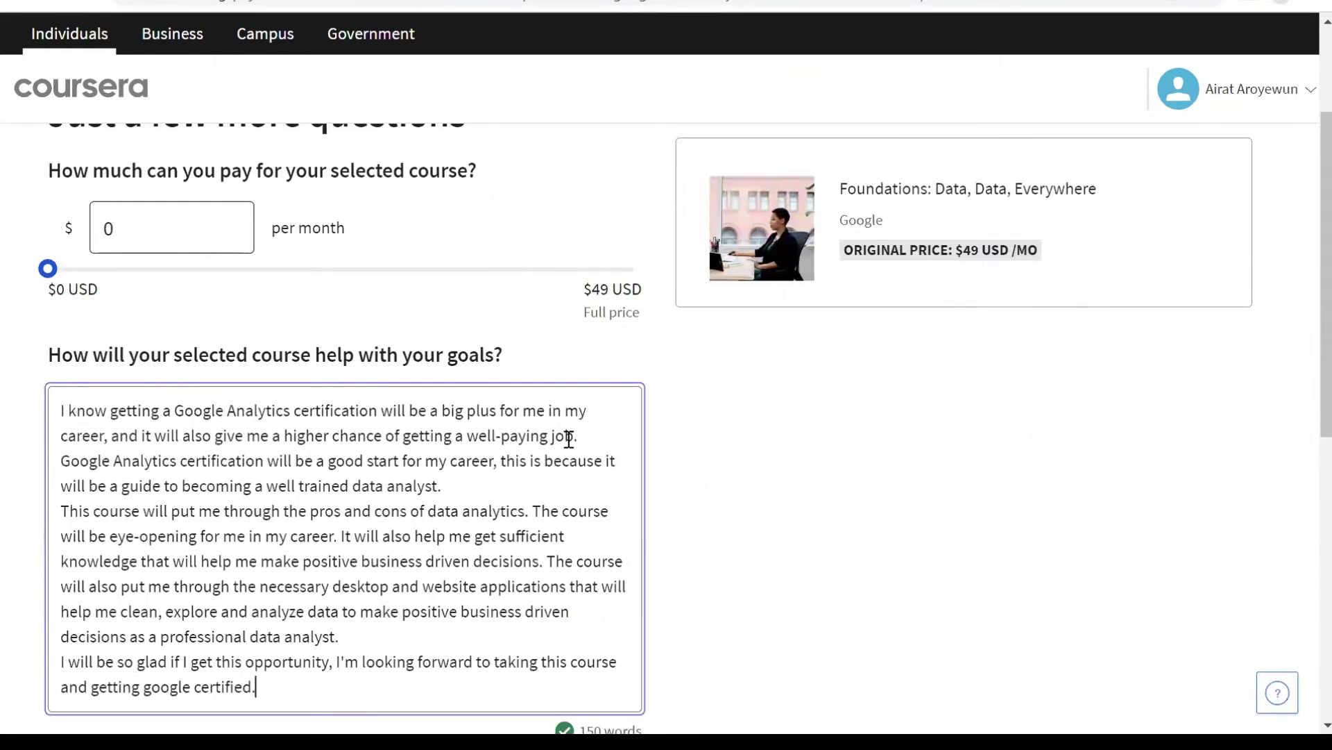
scroll(411, 493, "down", 1)
scroll(411, 492, "down", 4)
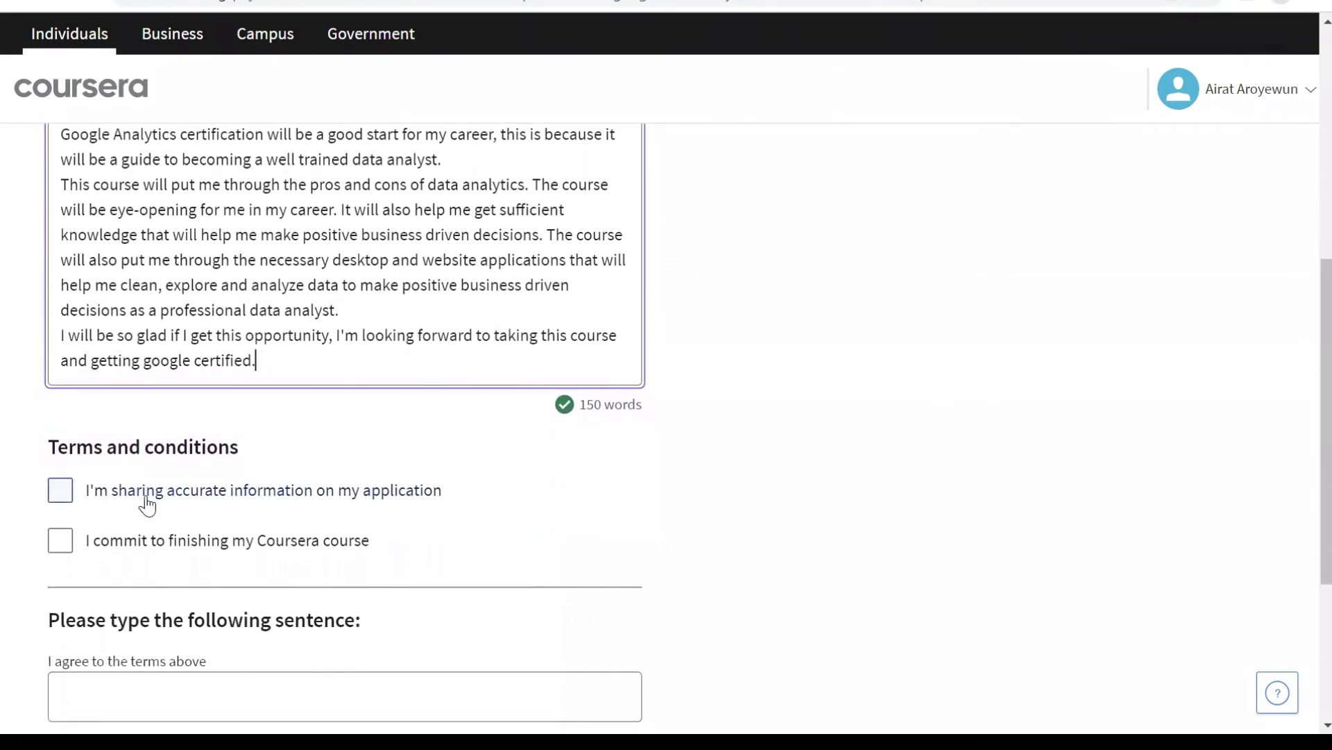
- Accept both terms: accurate information and commitment to finishing the course
left_click(60, 493)
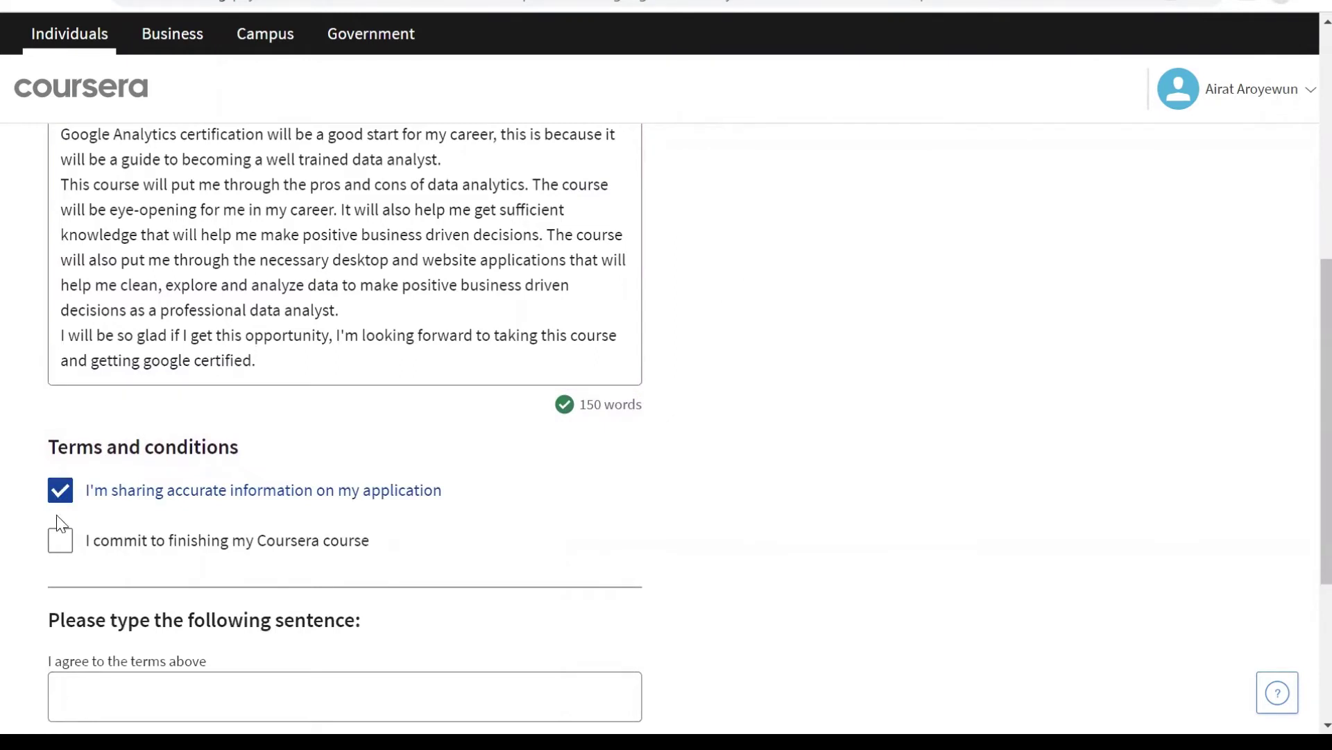
left_click(60, 545)
scroll(62, 550, "down", 2)
scroll(61, 551, "down", 2)
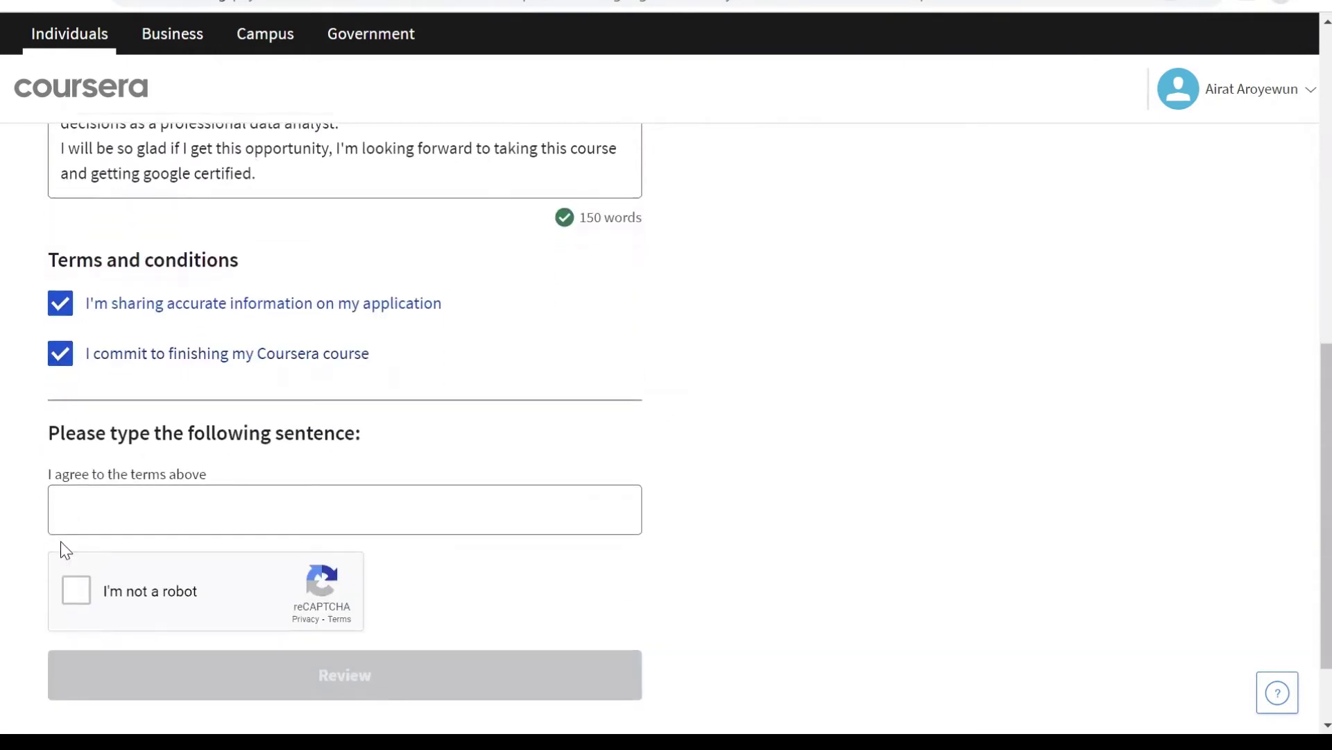
- Enter 'I agree to the terms above', pass the robot check, and go to review
left_click(179, 513)
type("I agr")
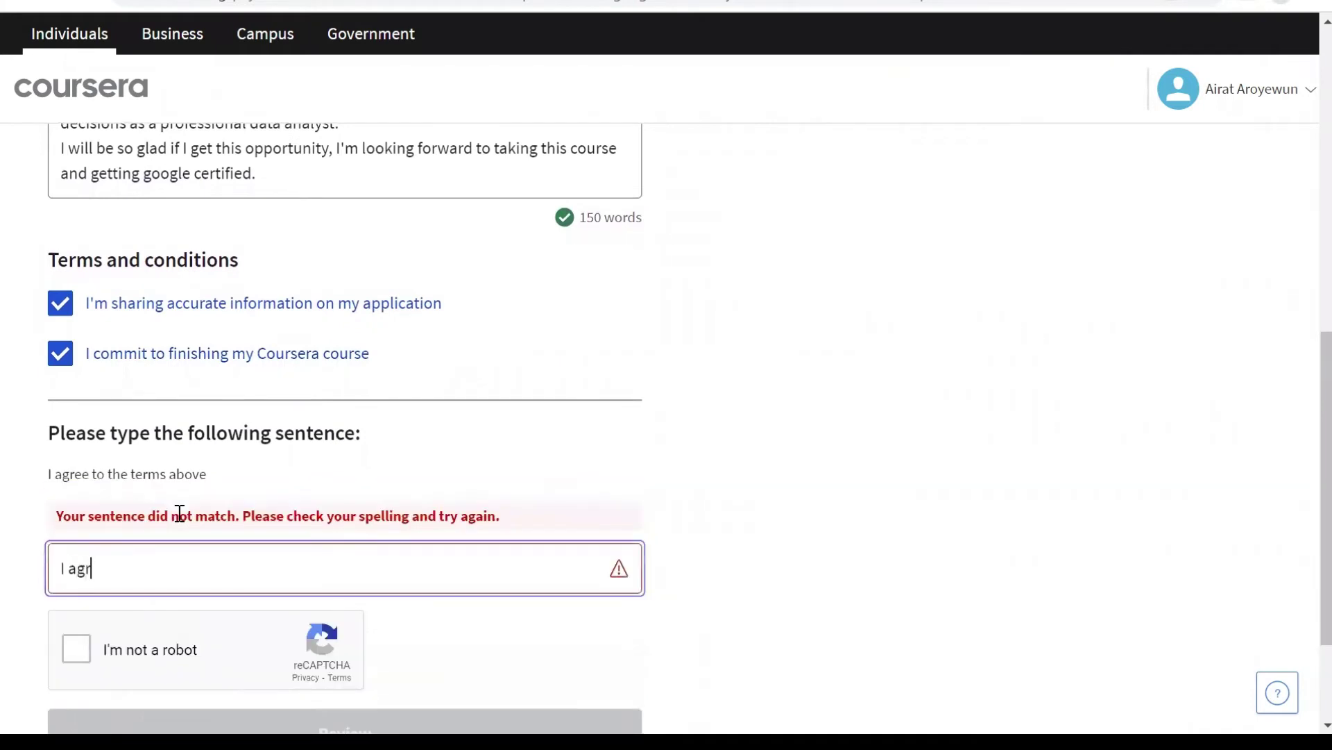
type("ee to the terms abo")
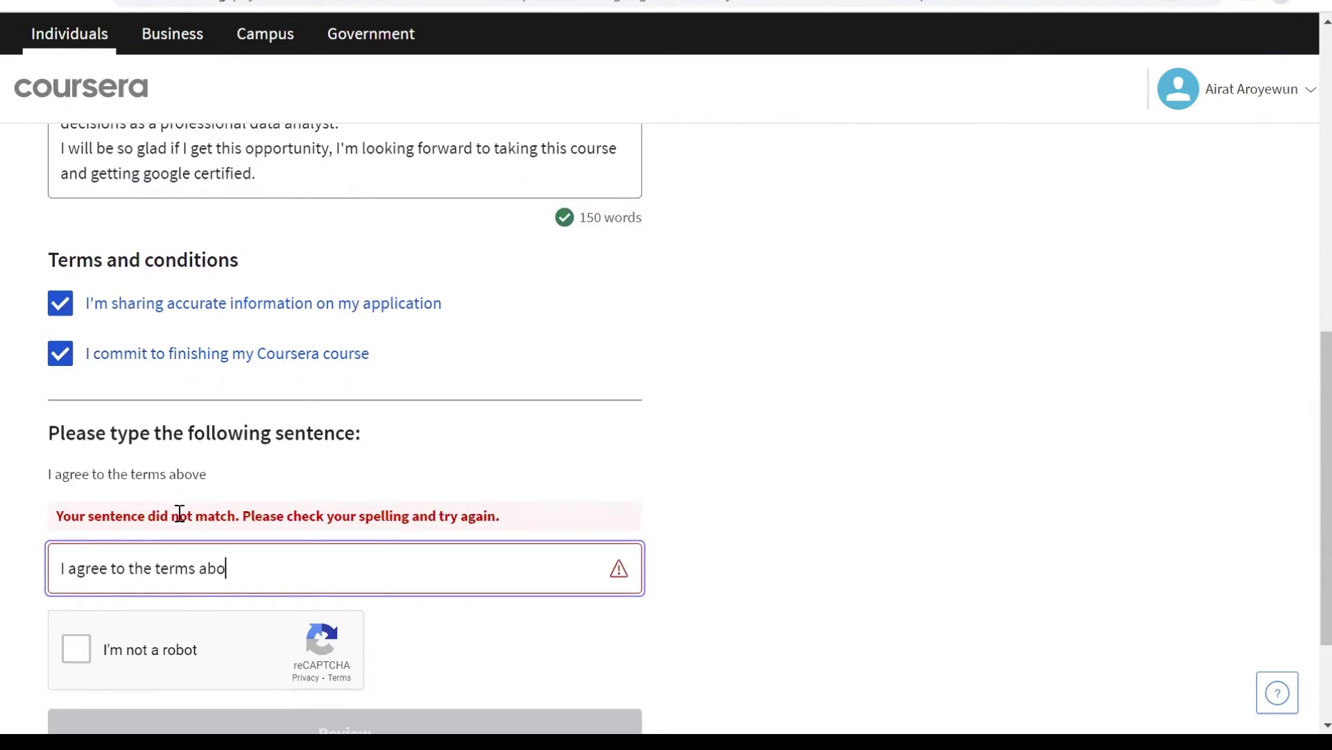
type("ve")
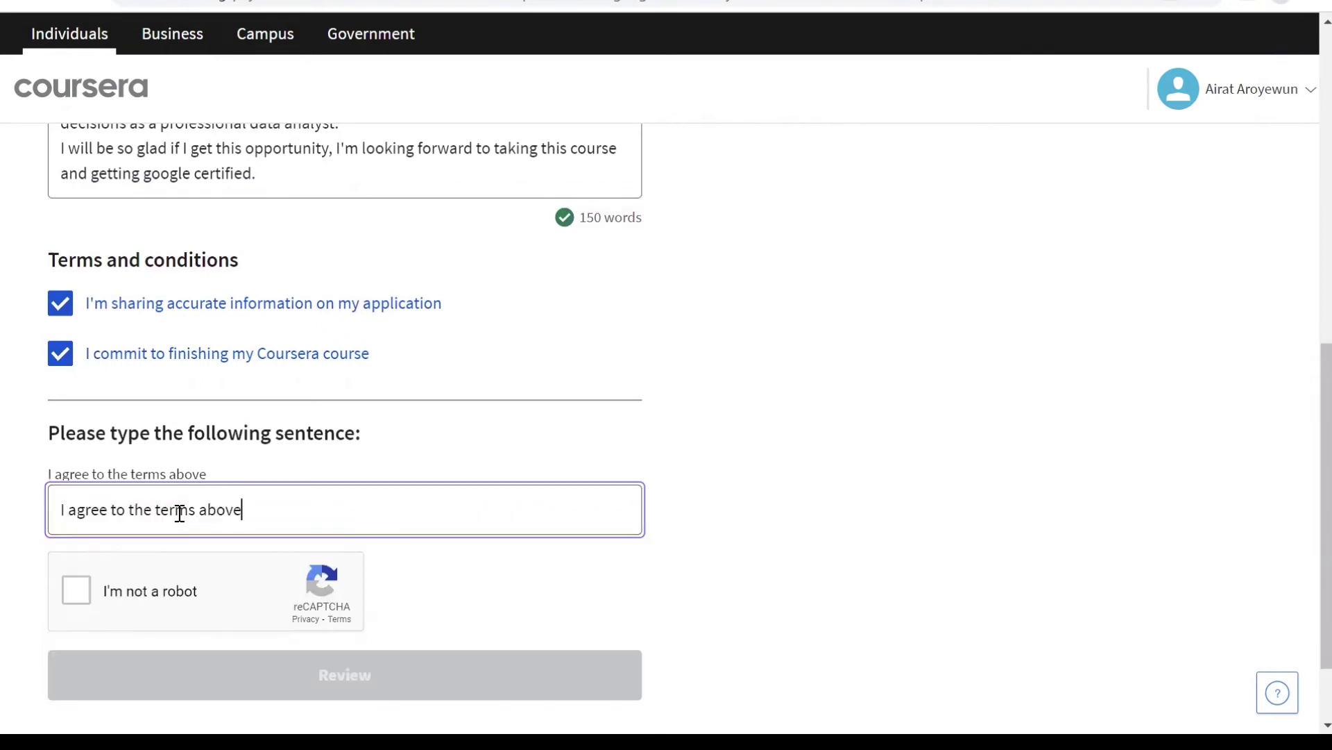
left_click(74, 594)
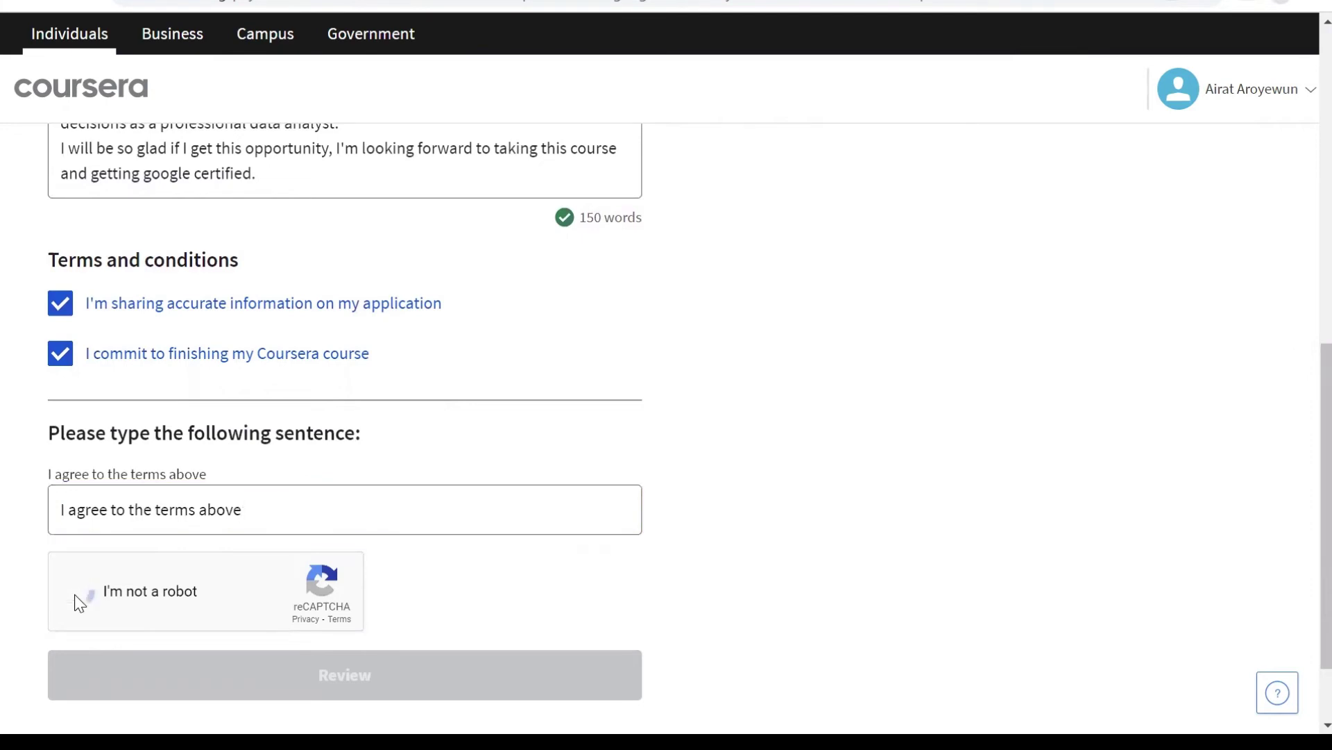
scroll(272, 622, "down", 2)
left_click(340, 570)
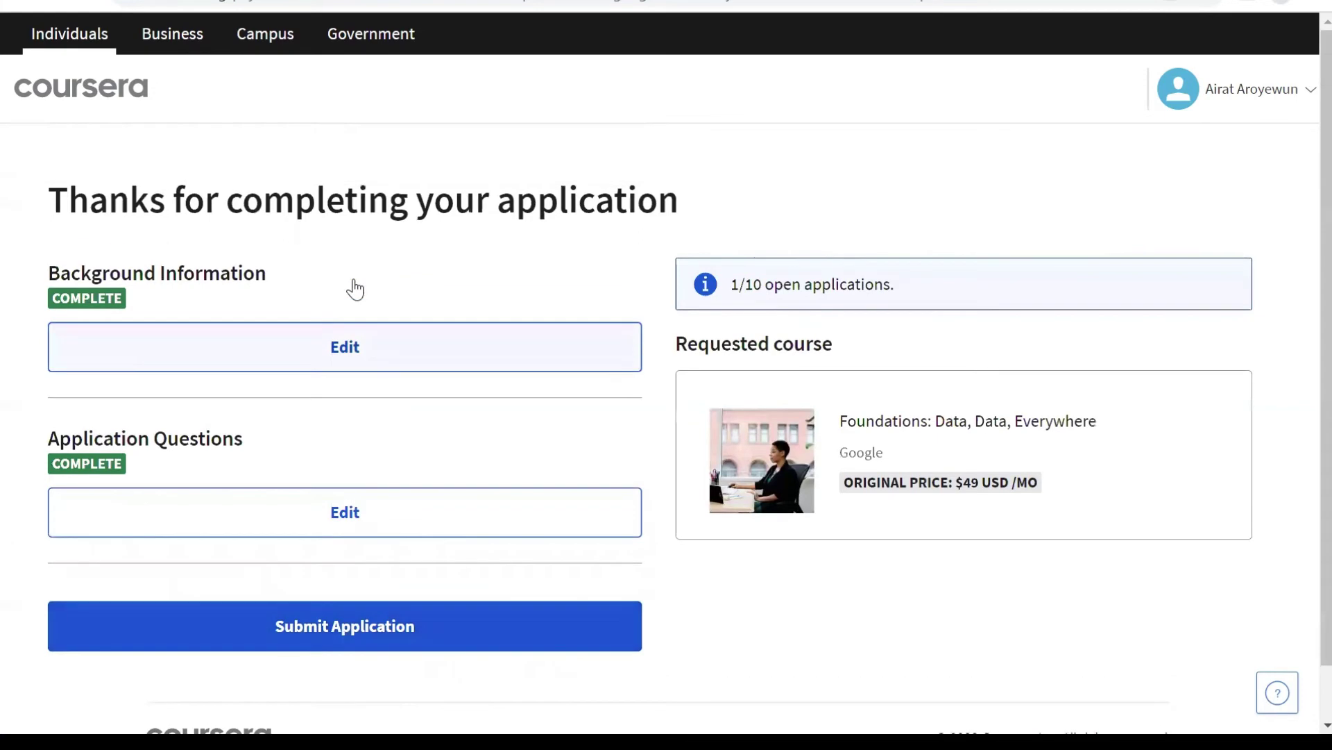
- Submit the Foundations: Data, Data, Everywhere aid application and scroll the confirmation page
left_click(448, 577)
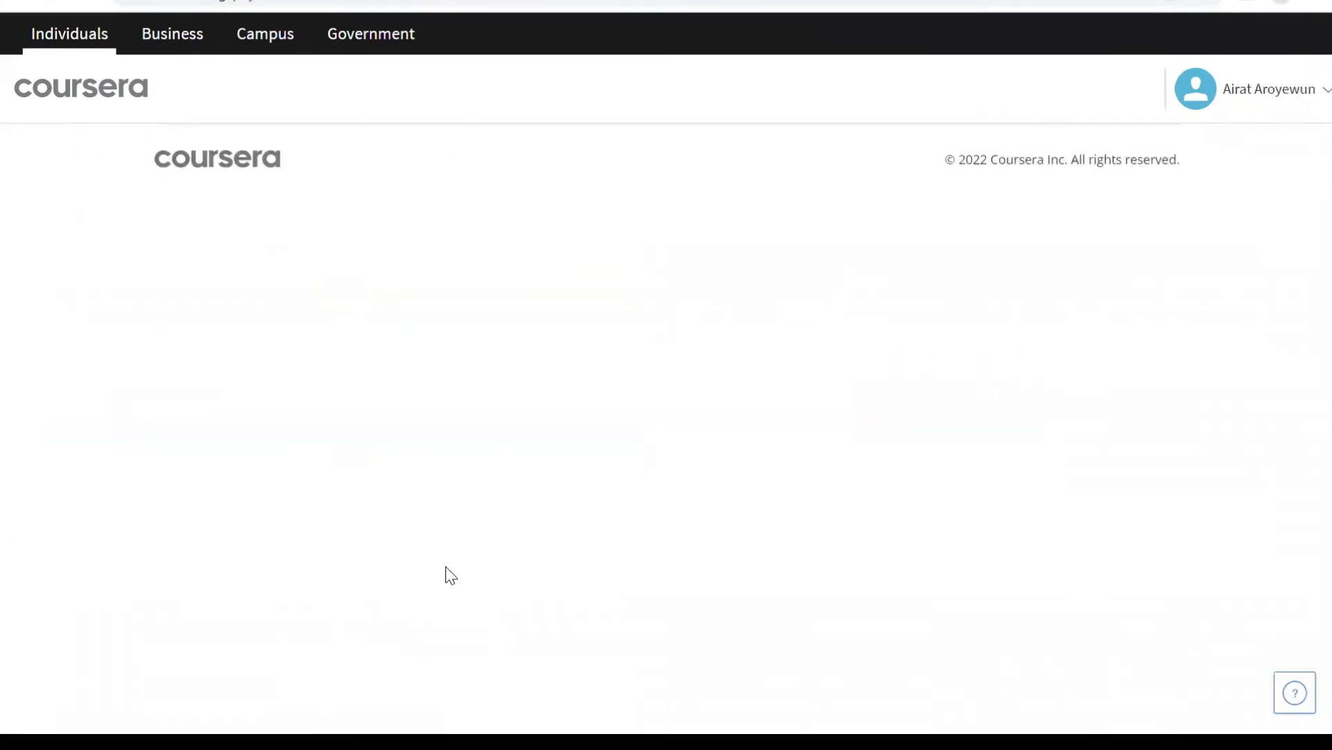
scroll(446, 566, "down", 1)
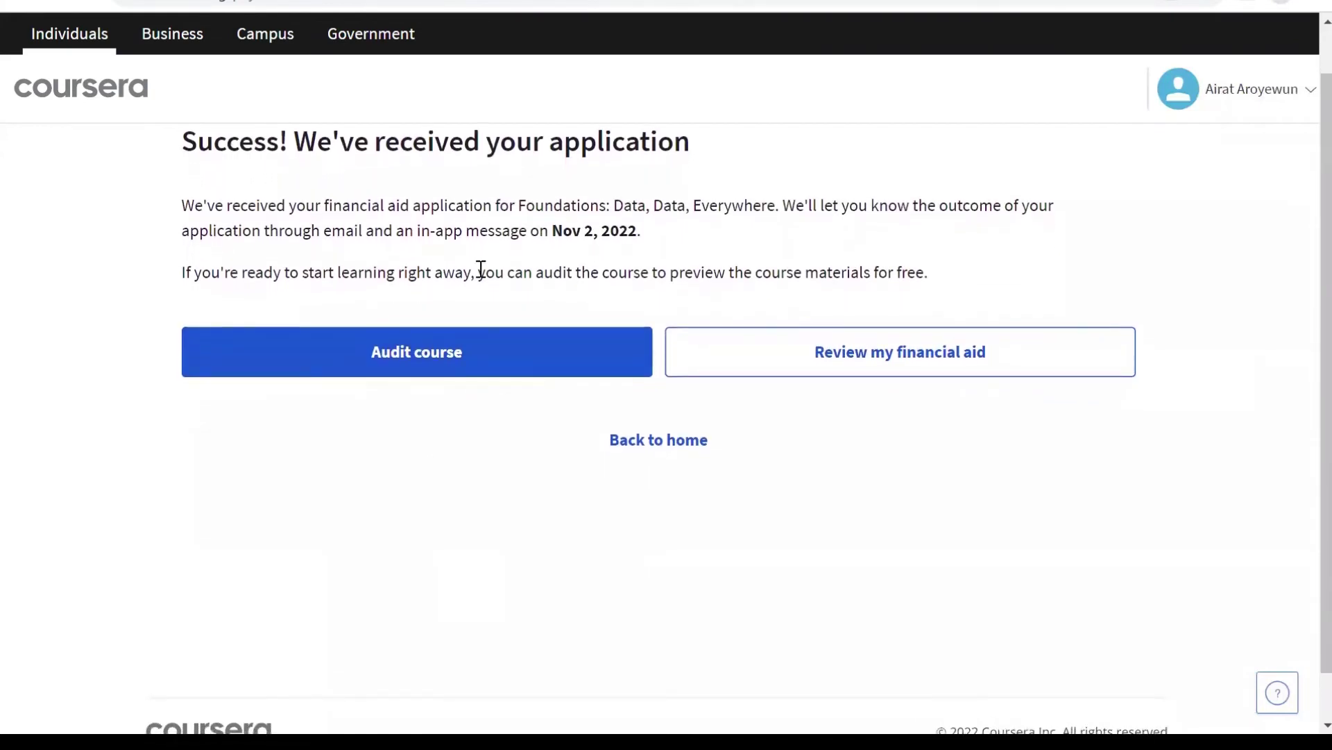
scroll(568, 372, "down", 2)
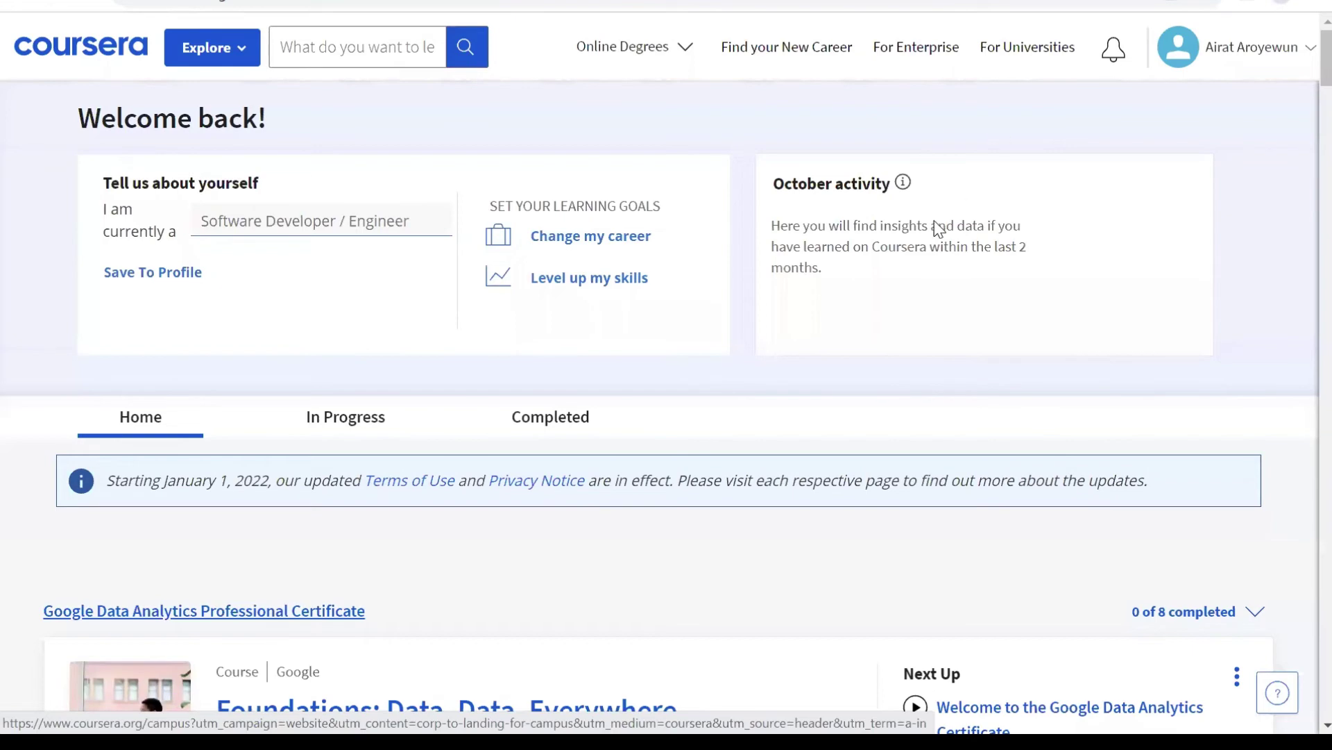
- Open the Google Data Analytics Professional Certificate page from the dashboard's certificate listing
scroll(904, 459, "down", 4)
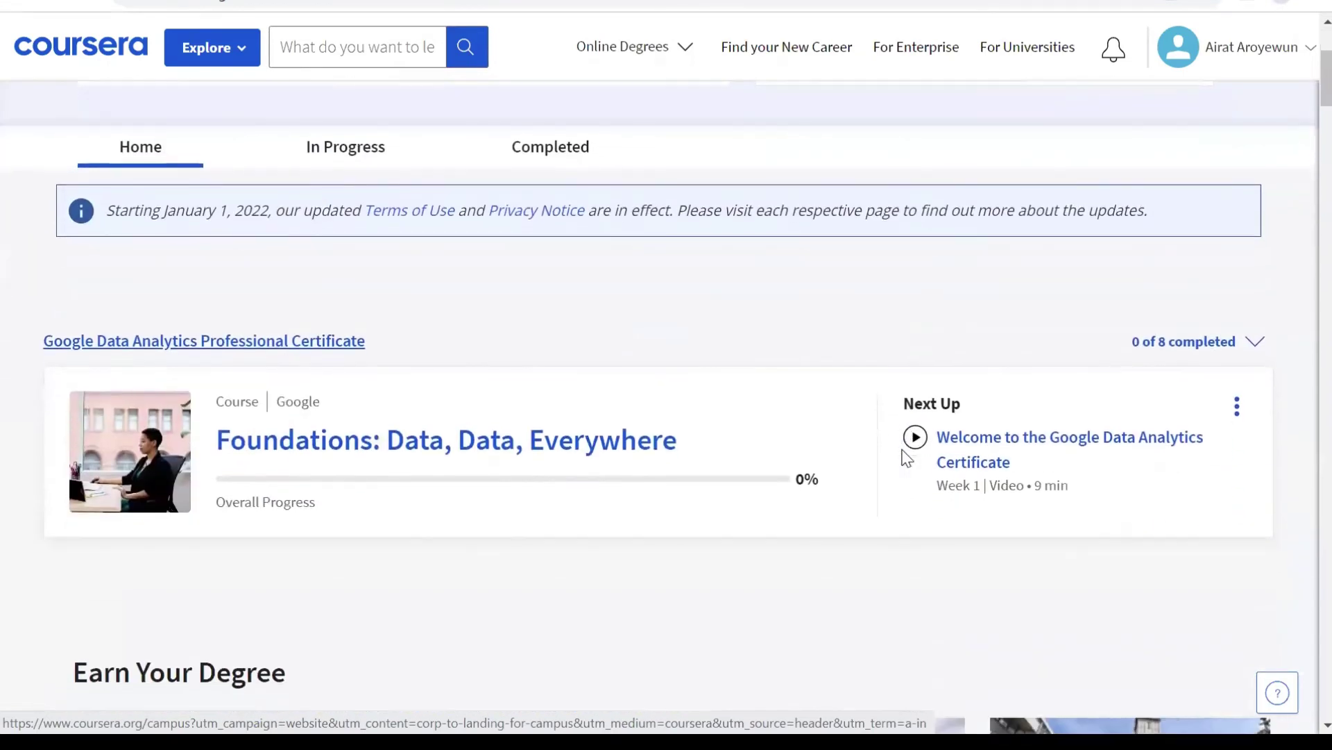
scroll(907, 458, "down", 1)
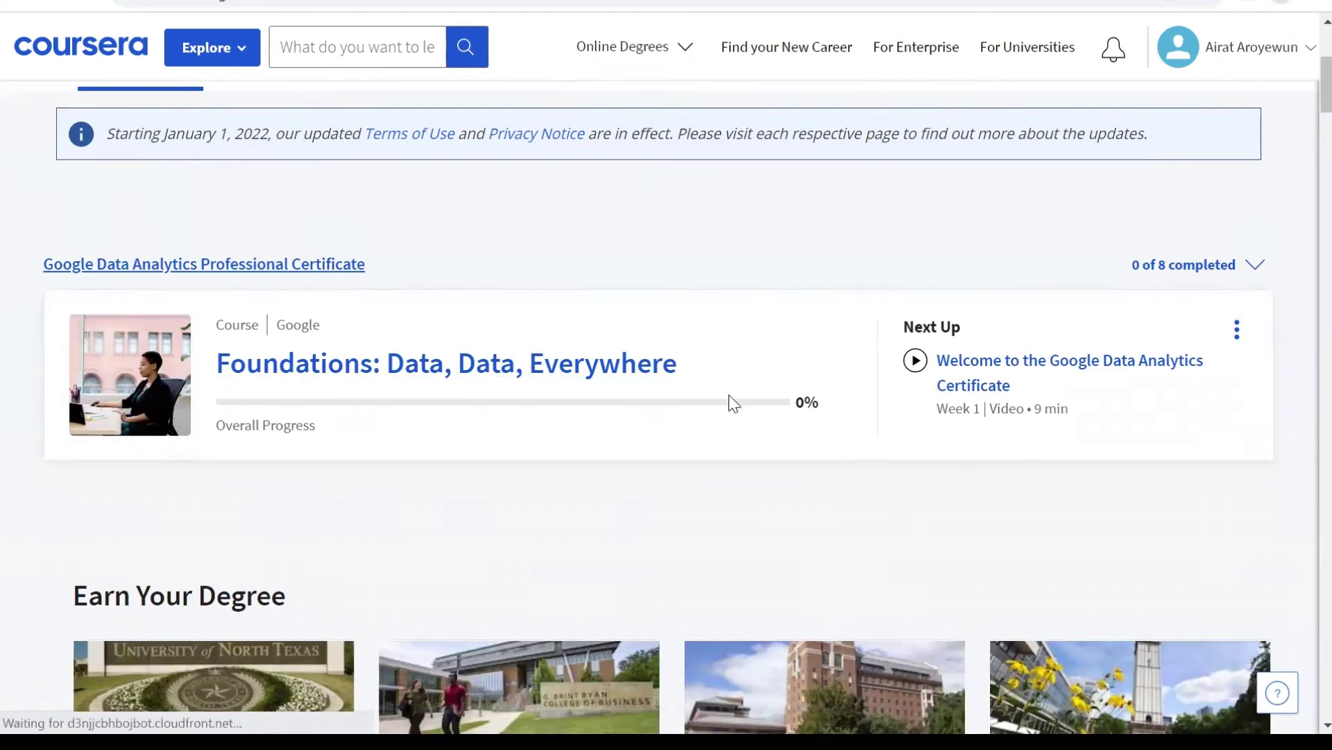
left_click(253, 272)
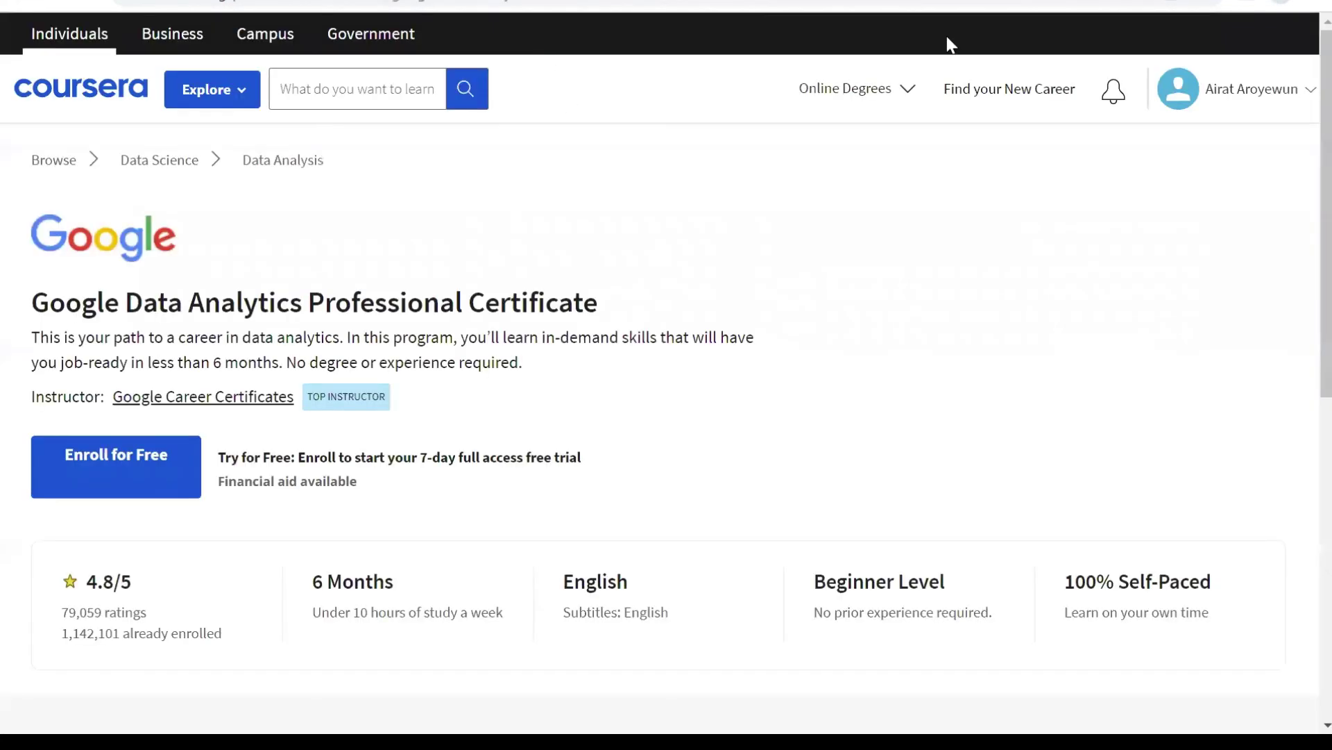
- Start a financial aid application for Course 2: Ask Questions to Make Data-Driven Decisions
left_click(308, 486)
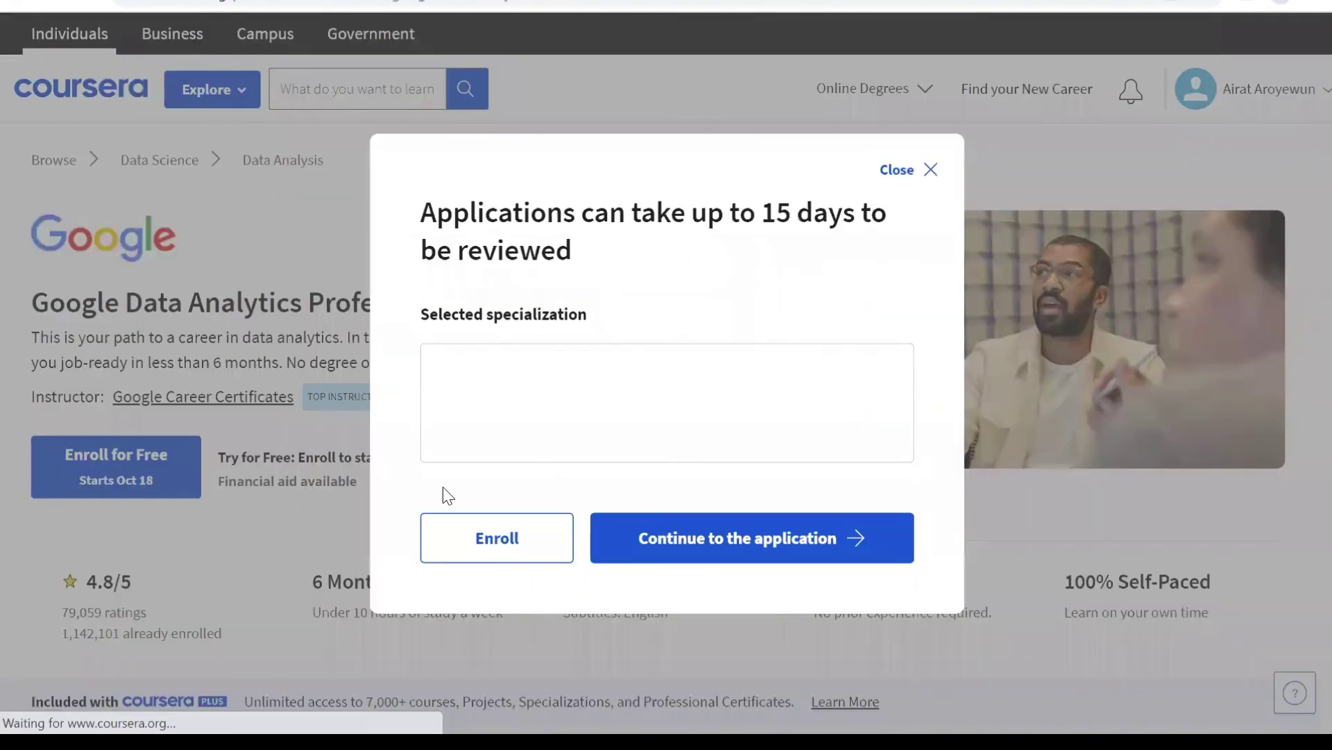
left_click(743, 542)
scroll(718, 409, "down", 2)
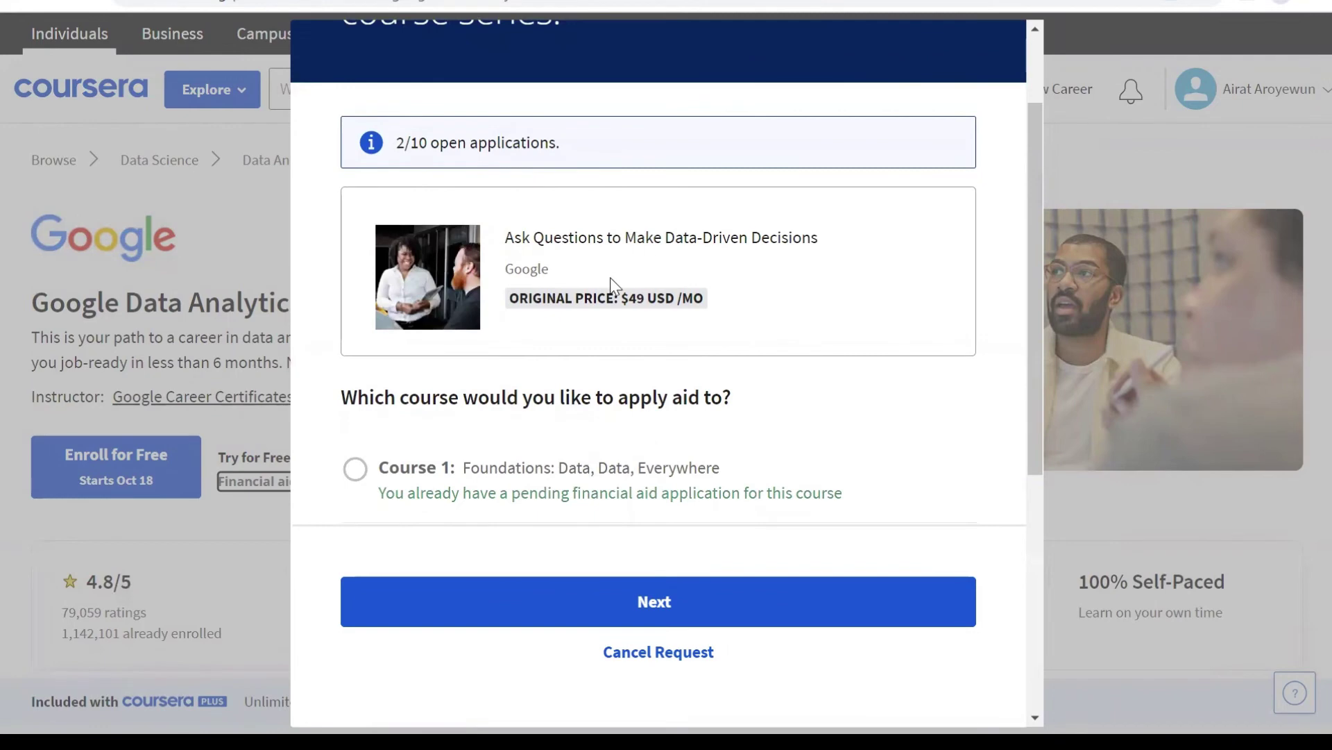
scroll(610, 284, "down", 4)
scroll(611, 279, "up", 3)
scroll(610, 277, "up", 1)
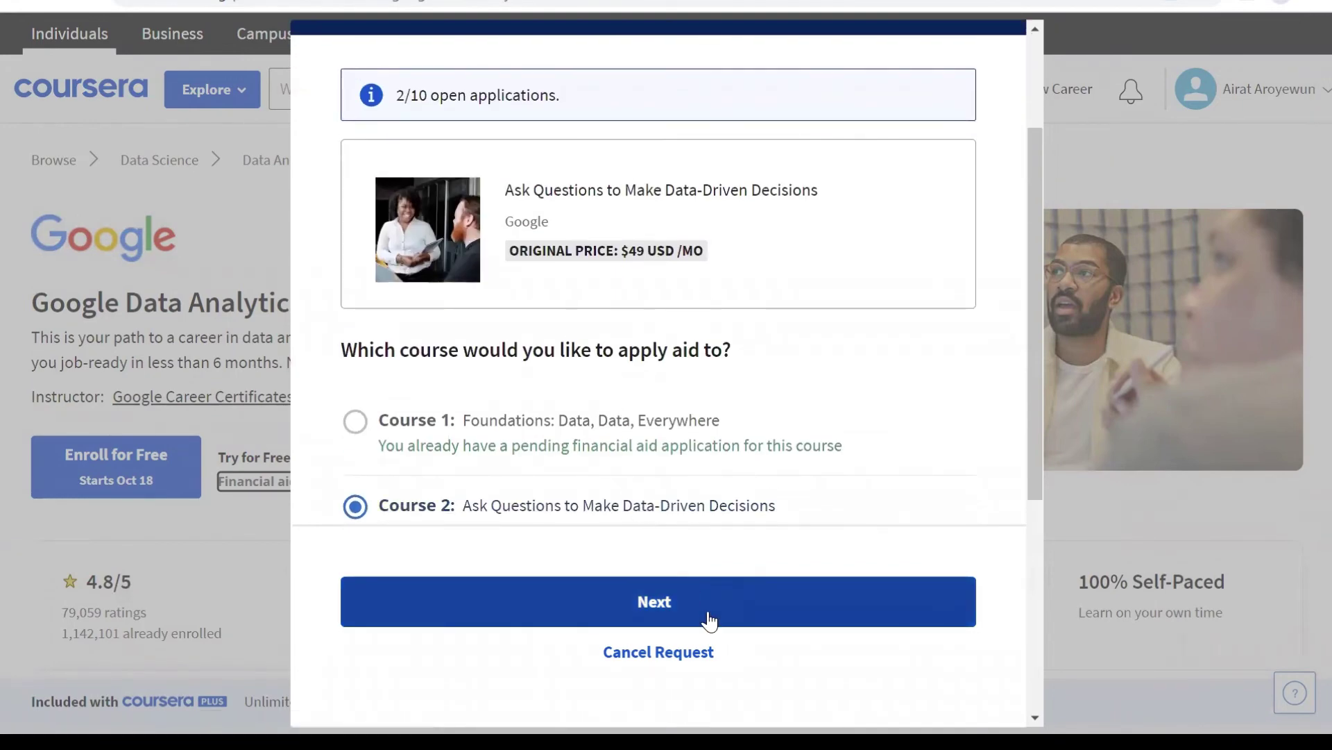
left_click(737, 613)
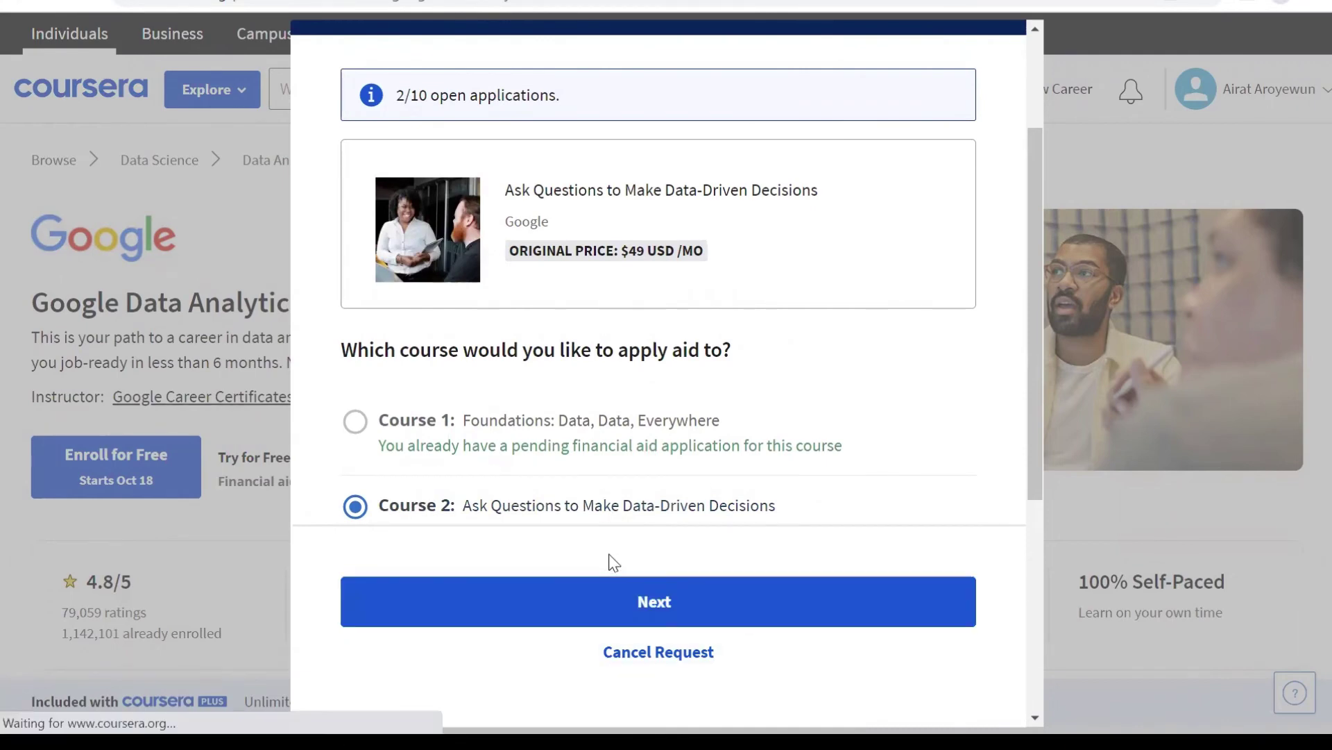
- Review the prefilled Step 1 details: Some college, income 0 $ CAD, Unemployed
scroll(614, 562, "down", 2)
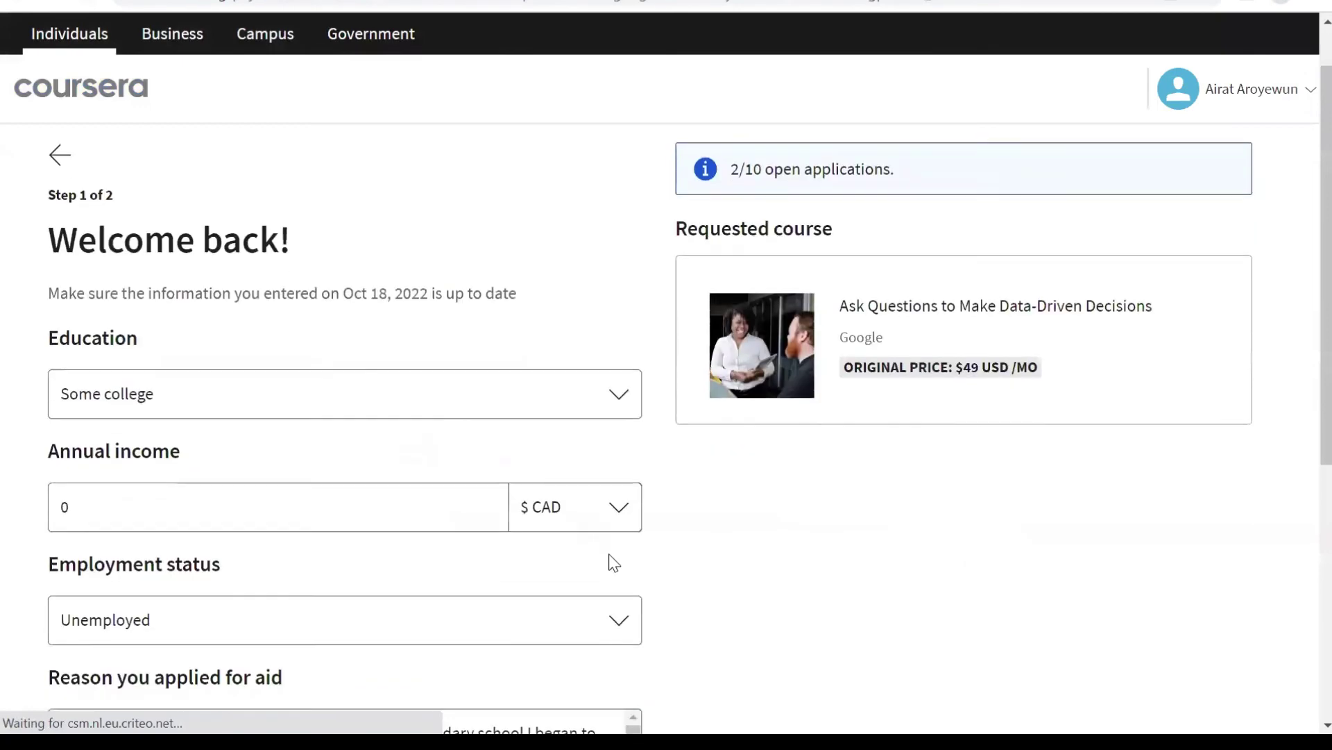
scroll(614, 563, "down", 8)
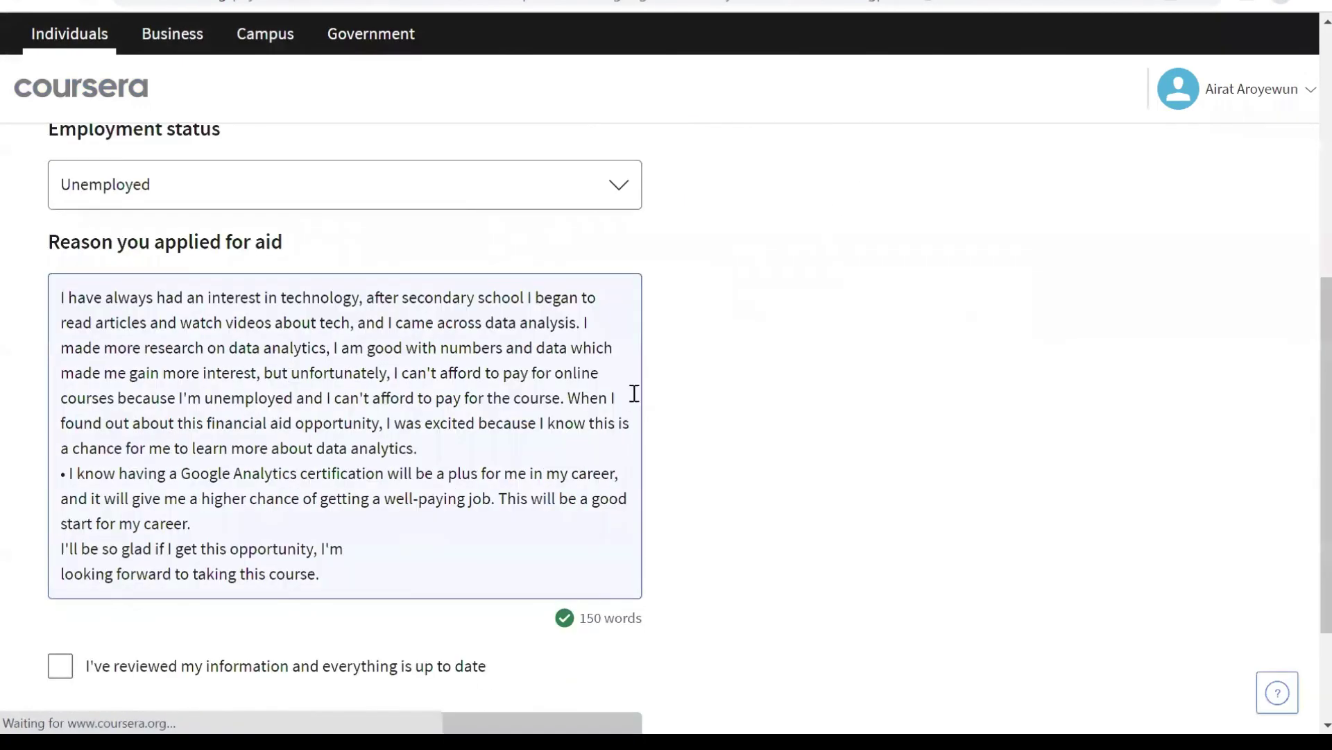
scroll(631, 394, "up", 10)
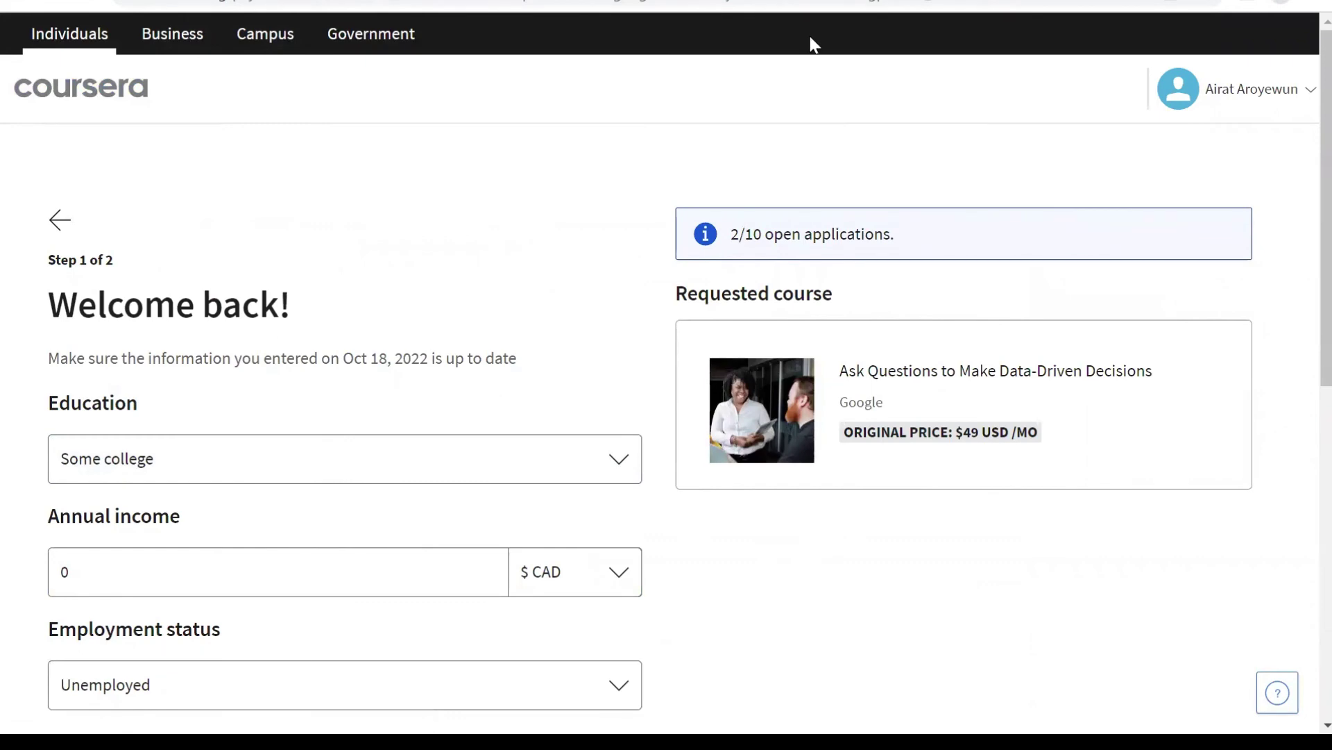
scroll(630, 396, "down", 4)
scroll(553, 458, "up", 4)
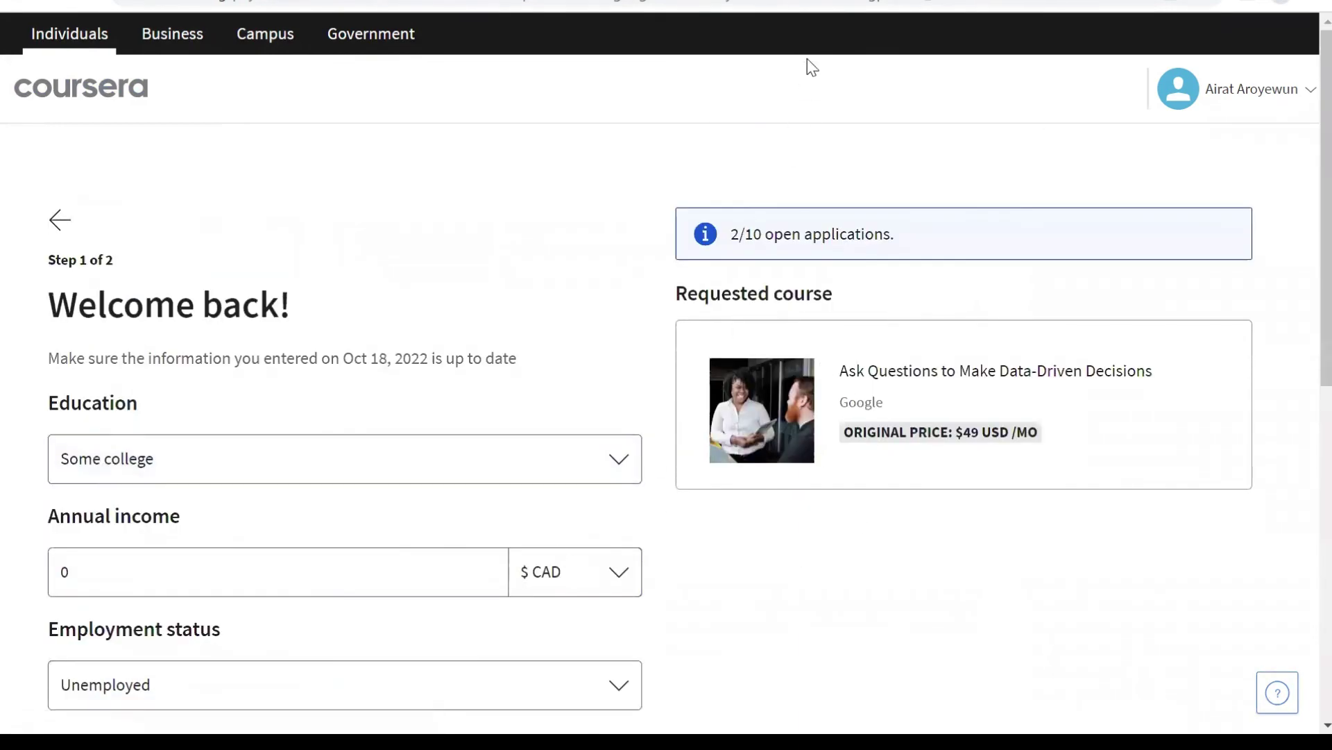